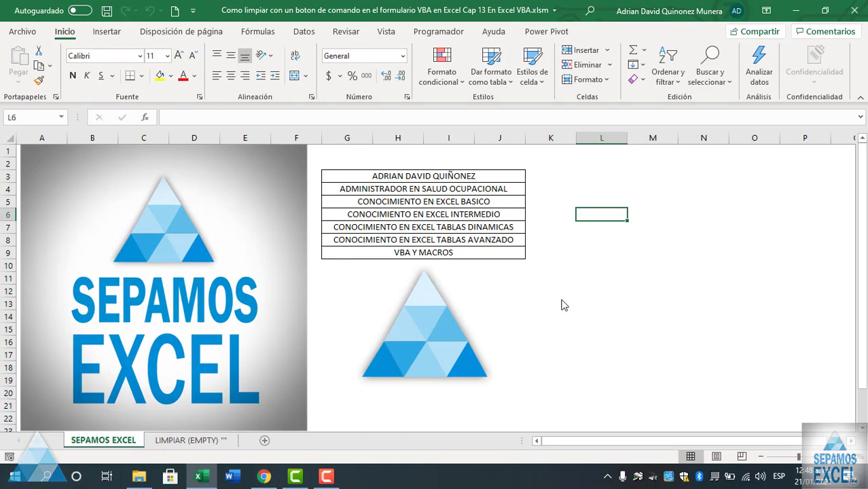
Step: Switch to the LIMPIAR (EMPTY) sheet and select cell G7
{"action": "left_click", "coordinate": [561, 304]}
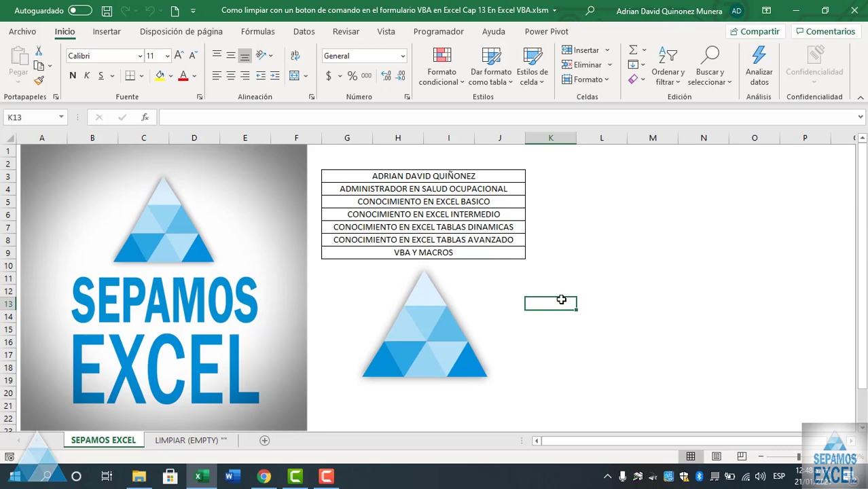
{"action": "left_click", "coordinate": [221, 445]}
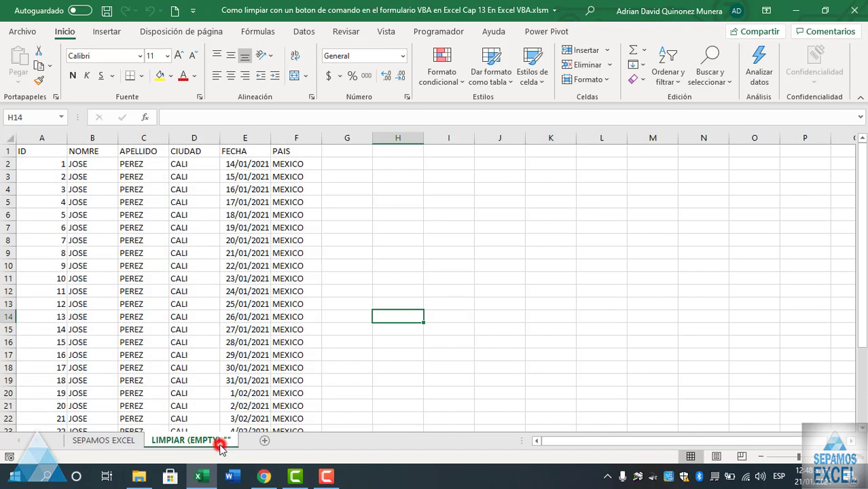
{"action": "left_click", "coordinate": [369, 223]}
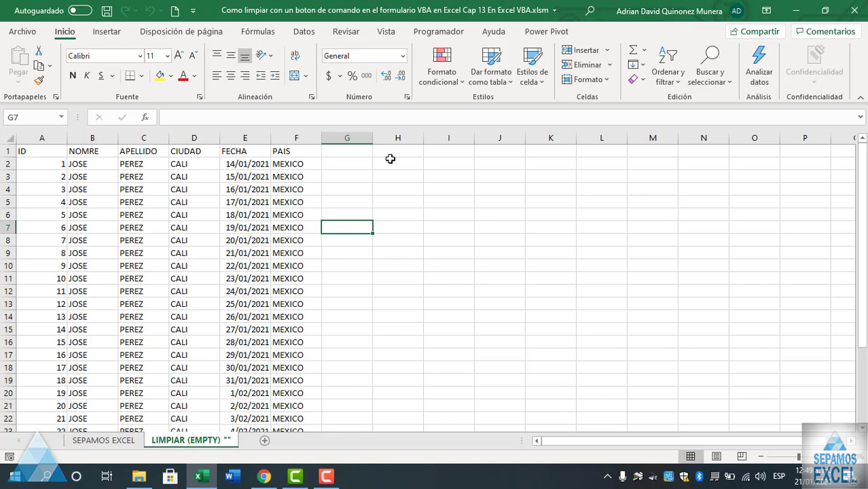
Step: Open UserForm1 in the Visual Basic editor and run it over the worksheet
{"action": "left_click", "coordinate": [424, 31]}
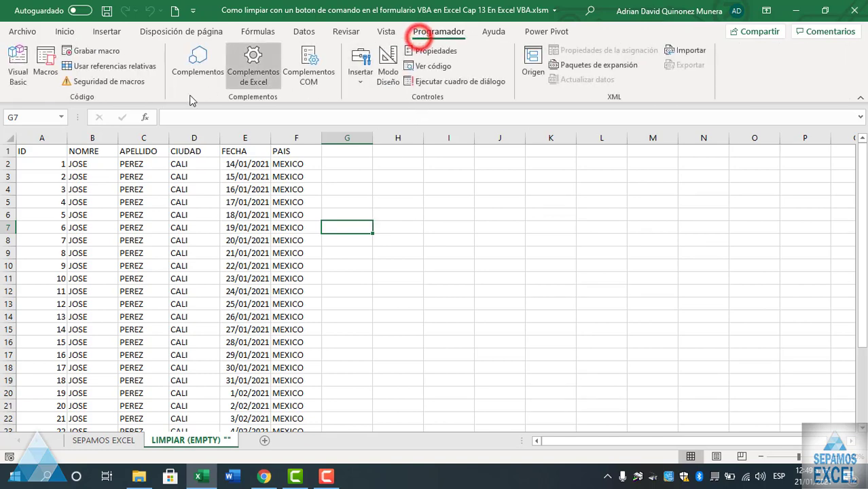
{"action": "left_click", "coordinate": [20, 83]}
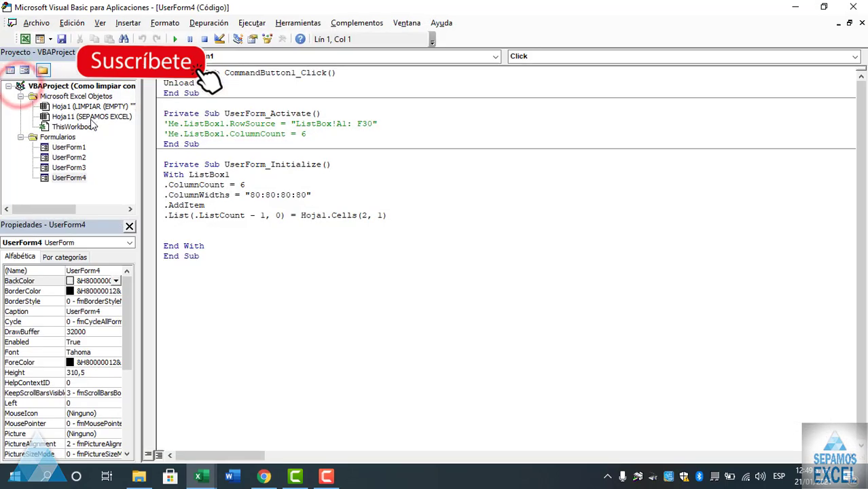
{"action": "double_click", "coordinate": [72, 148]}
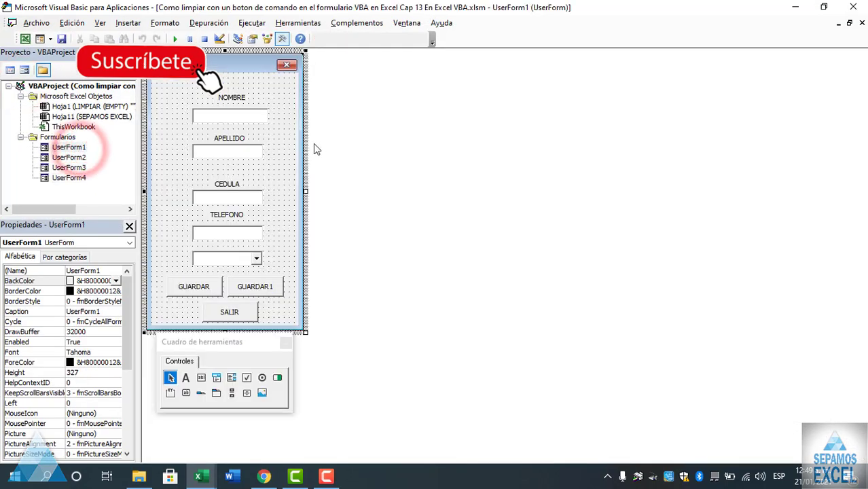
{"action": "key", "text": "alt+F11"}
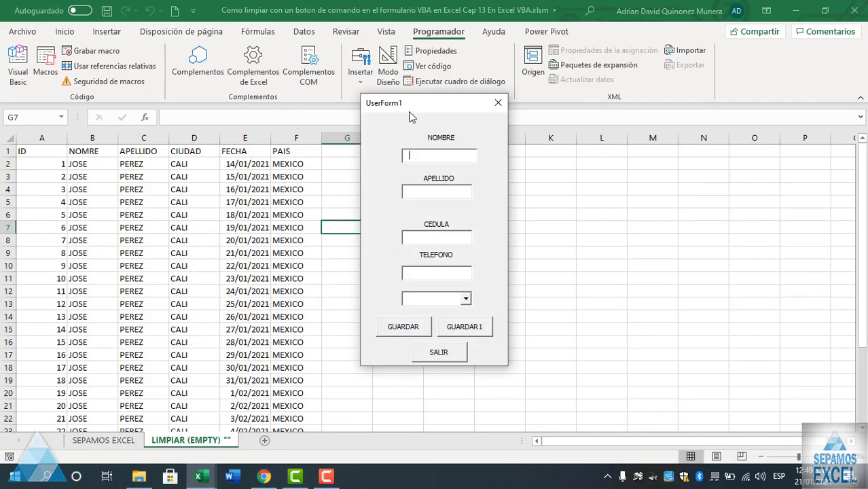
Step: Enter test value 'a', save it twice with GUARDAR and GUARDAR1, then close the form
{"action": "left_click_drag", "start_coordinate": [417, 102], "coordinate": [523, 102]}
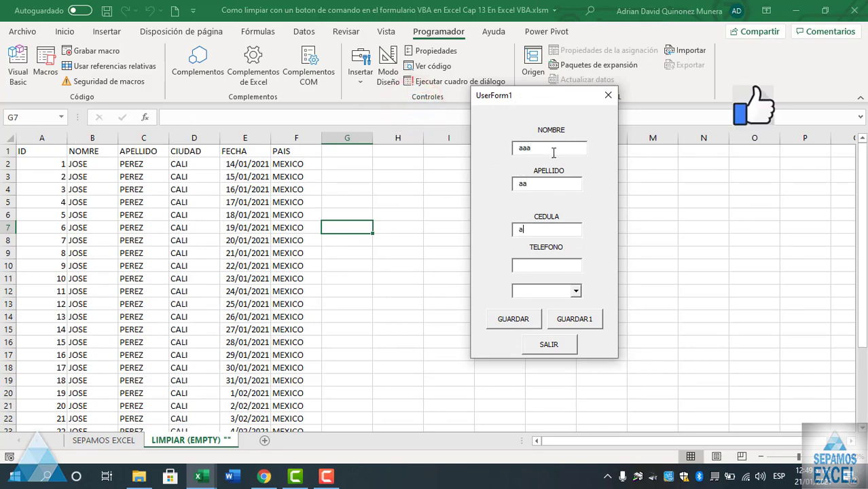
{"action": "type", "text": "a"}
{"action": "key", "text": "Tab"}
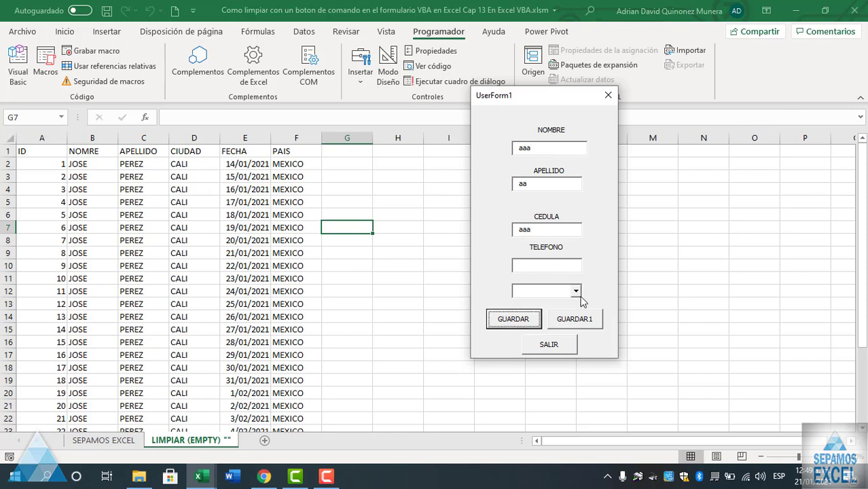
{"action": "left_click", "coordinate": [523, 325]}
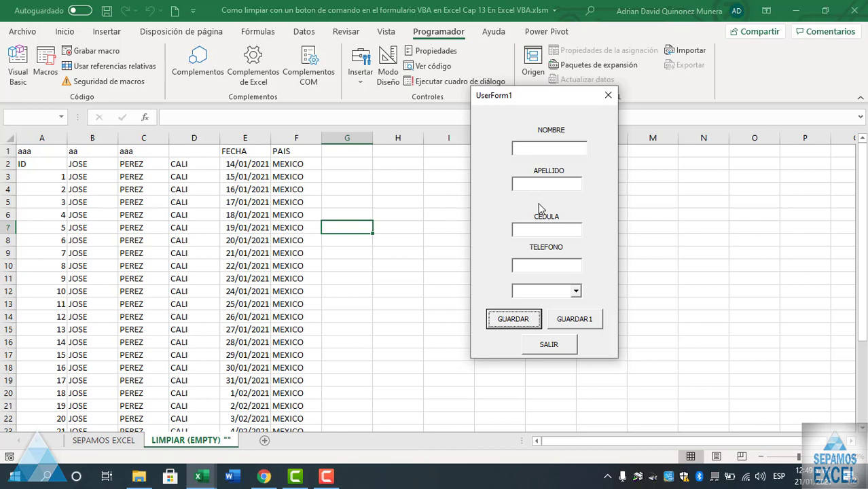
{"action": "left_click", "coordinate": [571, 321]}
{"action": "left_click", "coordinate": [532, 324]}
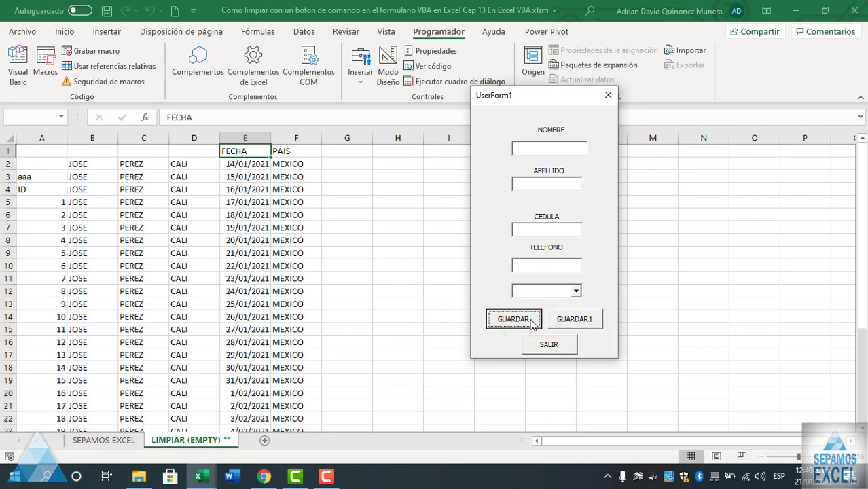
{"action": "left_click", "coordinate": [574, 318]}
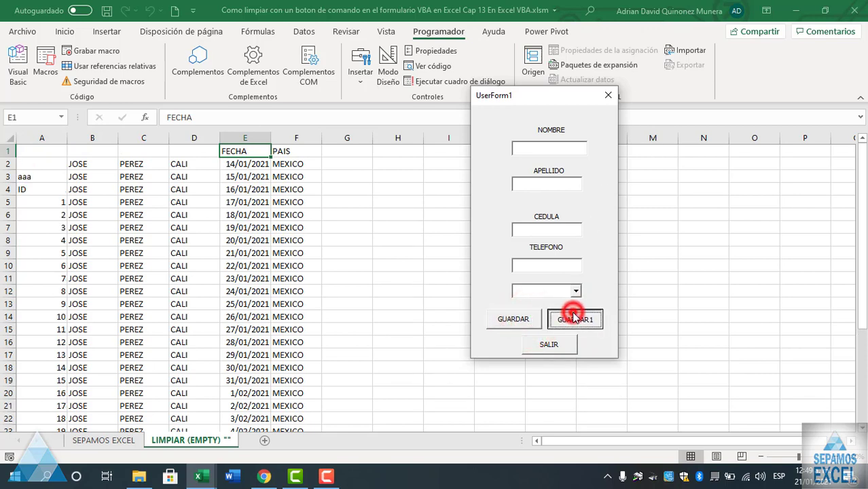
{"action": "left_click", "coordinate": [608, 96]}
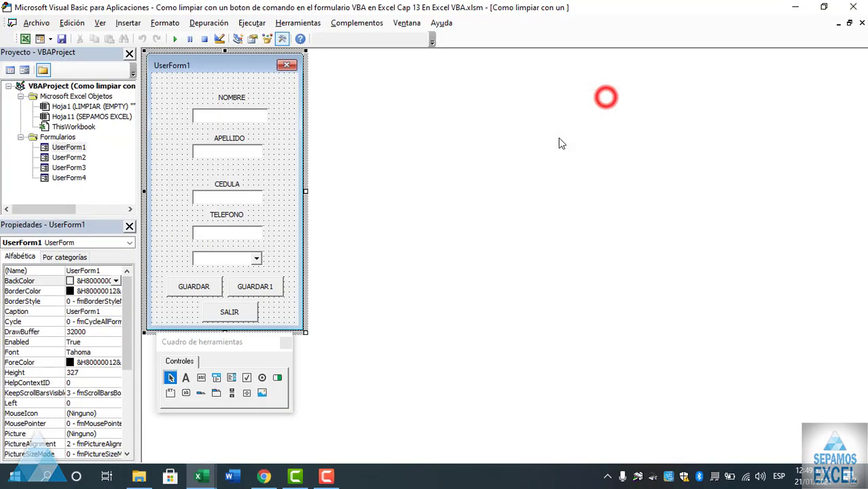
Step: Clear all data from columns A to F on the LIMPIAR (EMPTY) sheet
{"action": "left_click", "coordinate": [28, 39]}
{"action": "mouse_move", "coordinate": [72, 155]}
{"action": "left_mouse_down"}
{"action": "mouse_move", "coordinate": [322, 420]}
{"action": "mouse_move", "coordinate": [296, 411]}
{"action": "left_mouse_up"}
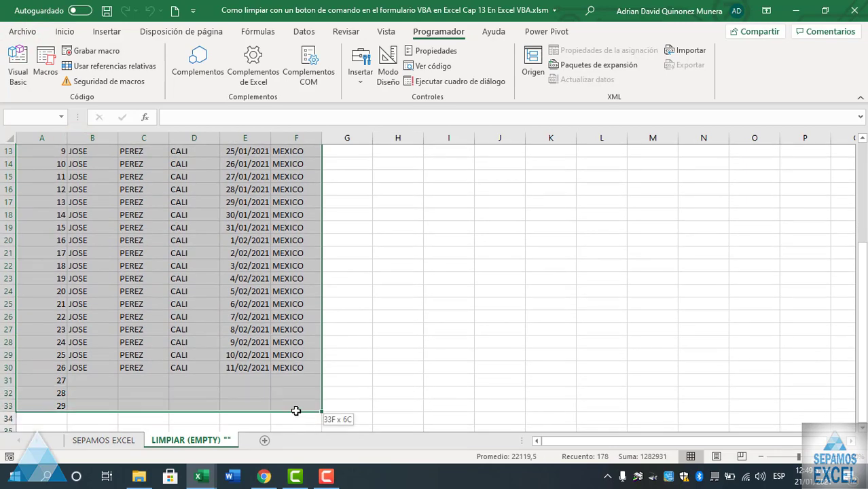
{"action": "key", "text": "Delete"}
{"action": "scroll", "coordinate": [320, 351], "scroll_direction": "up", "scroll_amount": 4}
{"action": "left_click", "coordinate": [437, 223]}
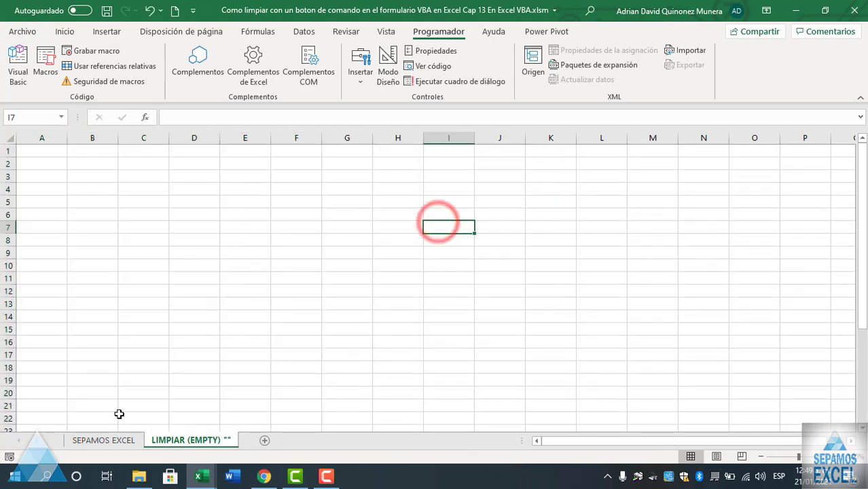
Step: From the SEPAMOS EXCEL sheet, open UserForm2 (BASE DE DATOS), test-run it, and close it
{"action": "left_click", "coordinate": [115, 440]}
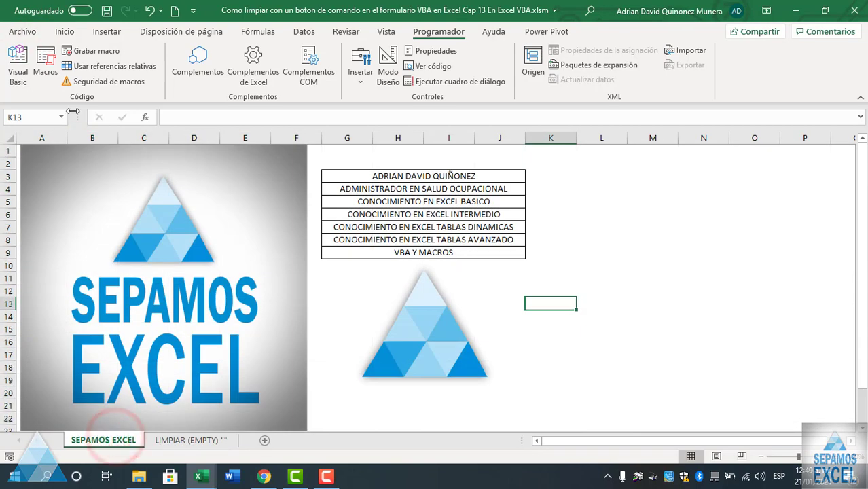
{"action": "left_click", "coordinate": [18, 65]}
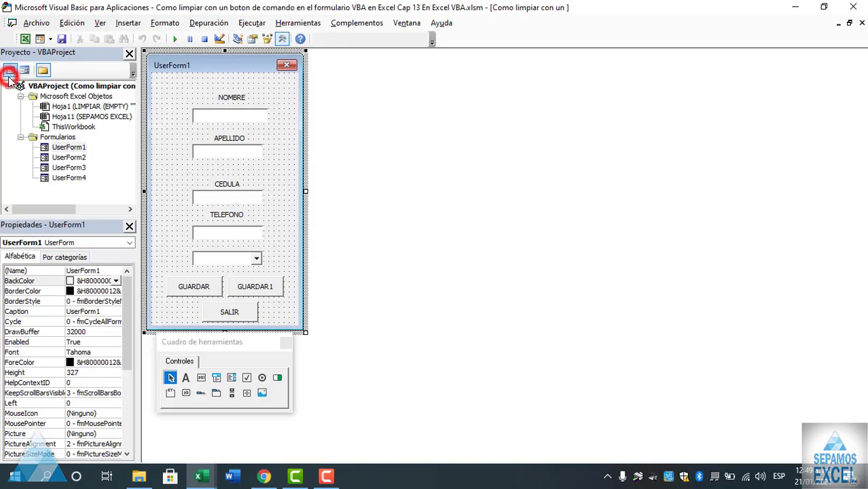
{"action": "double_click", "coordinate": [80, 158]}
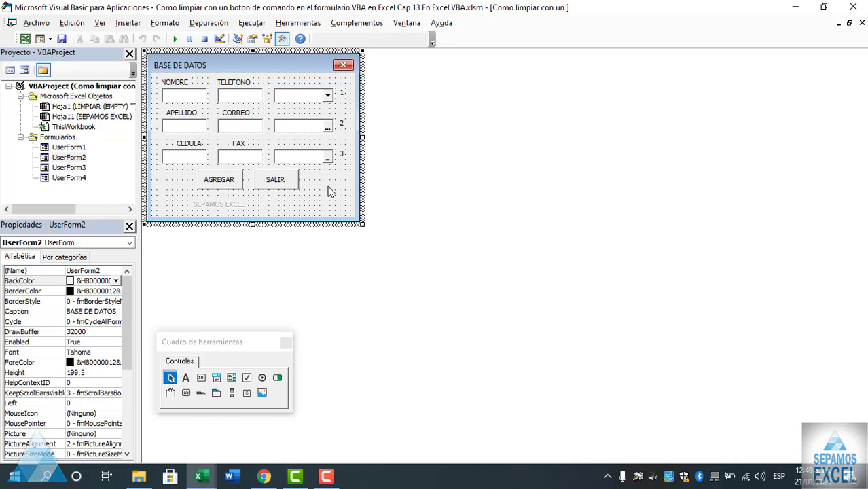
{"action": "key", "text": "F5"}
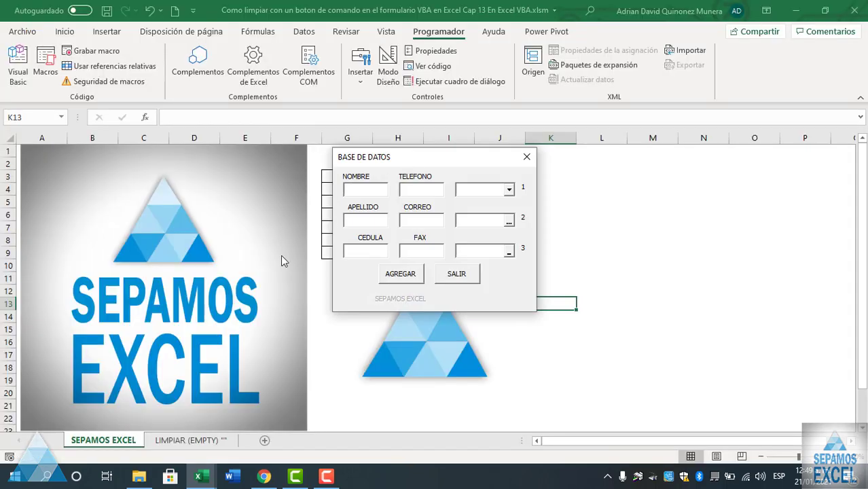
{"action": "left_click", "coordinate": [527, 157]}
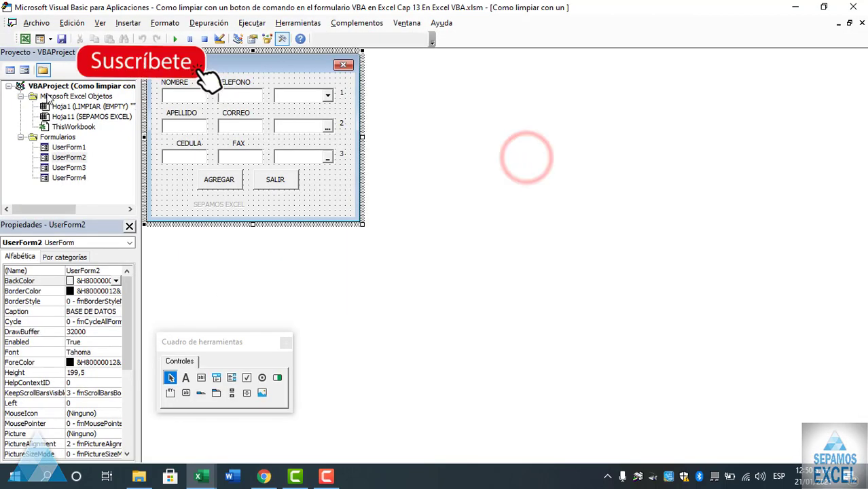
Step: Run the BASE DE DATOS form over the LIMPIAR (EMPTY) sheet
{"action": "left_click", "coordinate": [13, 39]}
{"action": "left_click", "coordinate": [158, 439]}
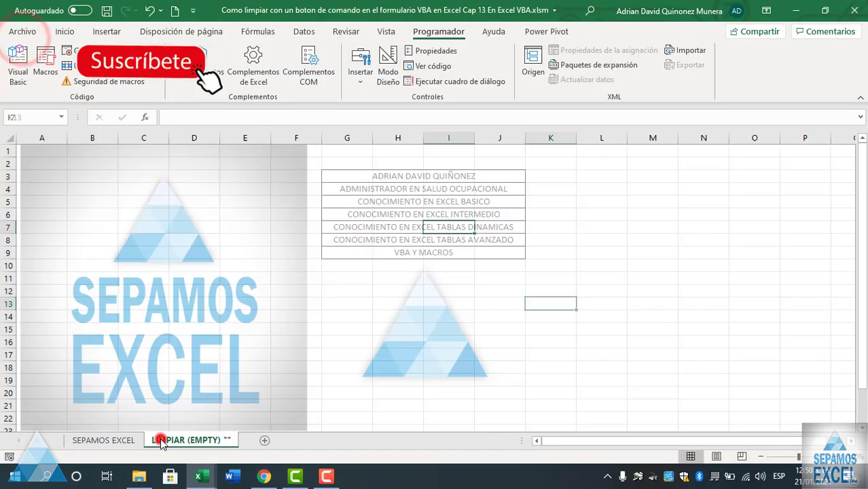
{"action": "left_click", "coordinate": [16, 71]}
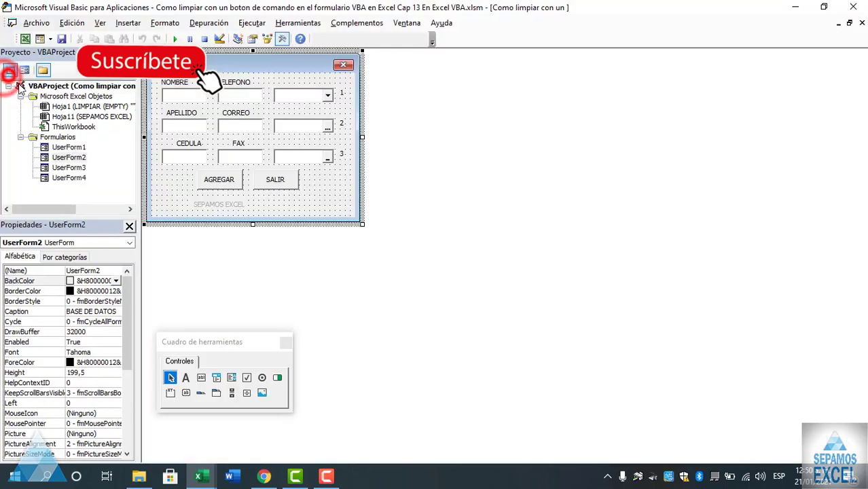
{"action": "key", "text": "F5"}
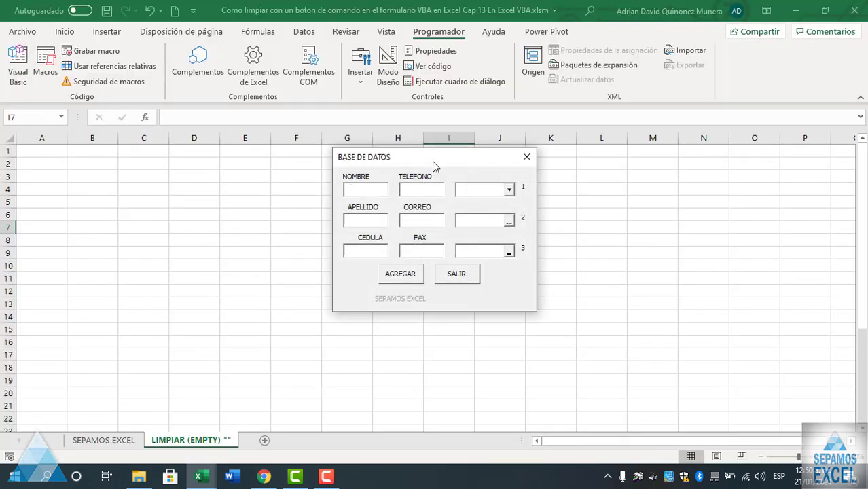
{"action": "left_click", "coordinate": [431, 157]}
Step: Fill the BASE DE DATOS fields, choose JEFE in the third list, add the record, and close
{"action": "left_click_drag", "start_coordinate": [503, 176], "coordinate": [619, 163]}
{"action": "type", "text": "carl"}
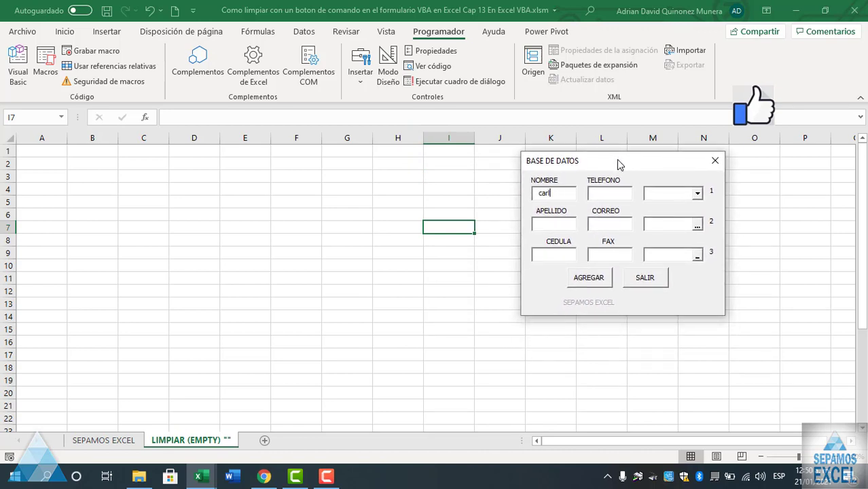
{"action": "type", "text": "os"}
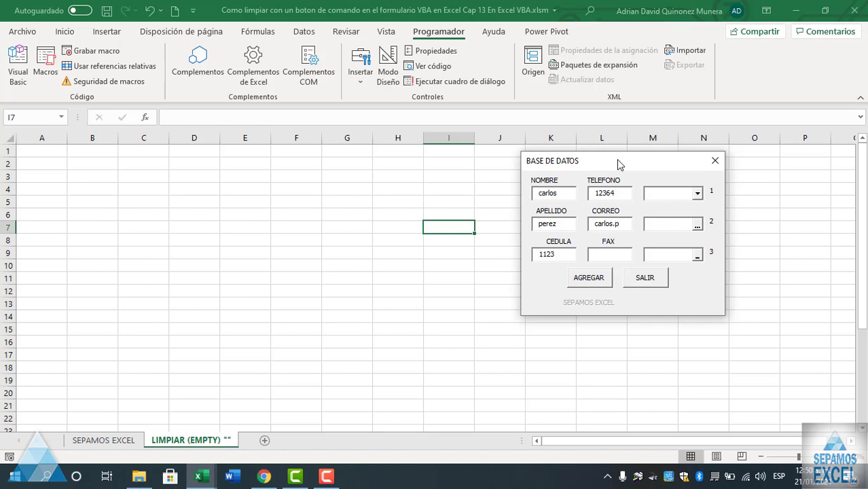
{"action": "left_click", "coordinate": [697, 256]}
{"action": "left_click", "coordinate": [685, 269]}
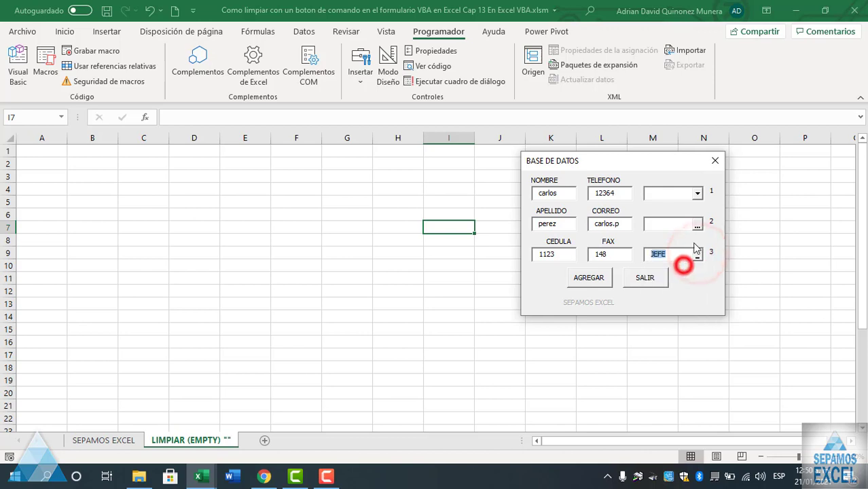
{"action": "left_click", "coordinate": [697, 195]}
{"action": "left_click", "coordinate": [679, 178]}
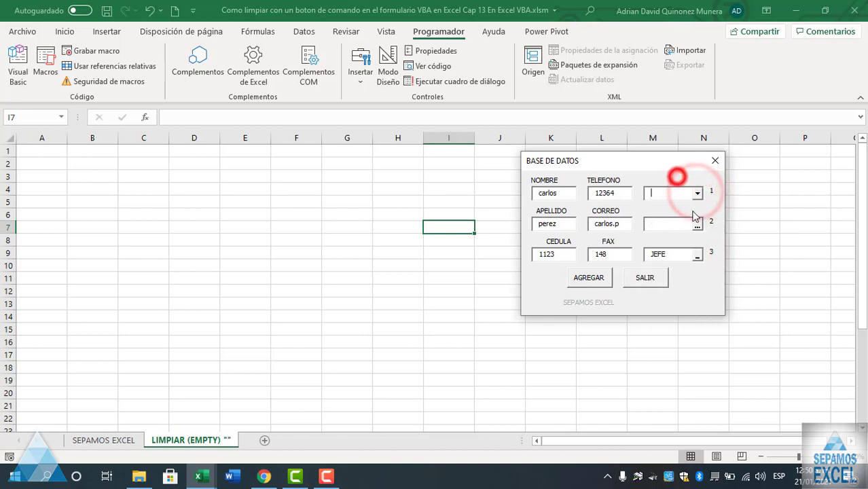
{"action": "left_click", "coordinate": [697, 225]}
{"action": "left_click", "coordinate": [660, 166]}
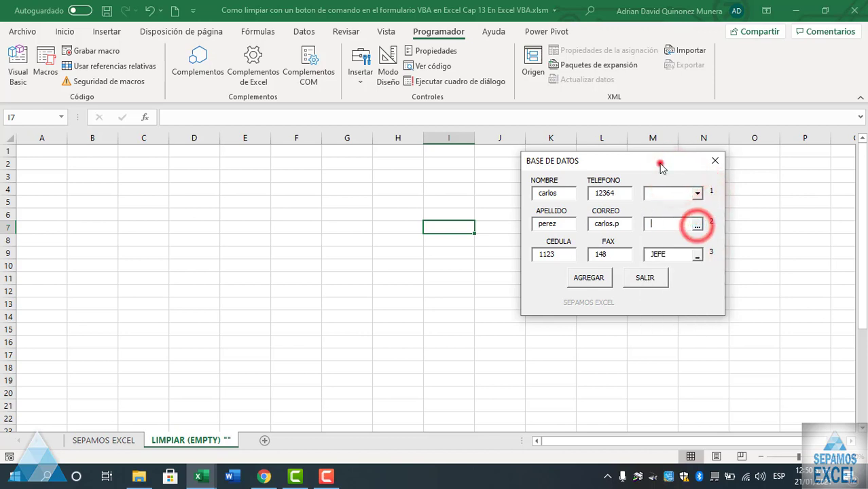
{"action": "left_click", "coordinate": [606, 277]}
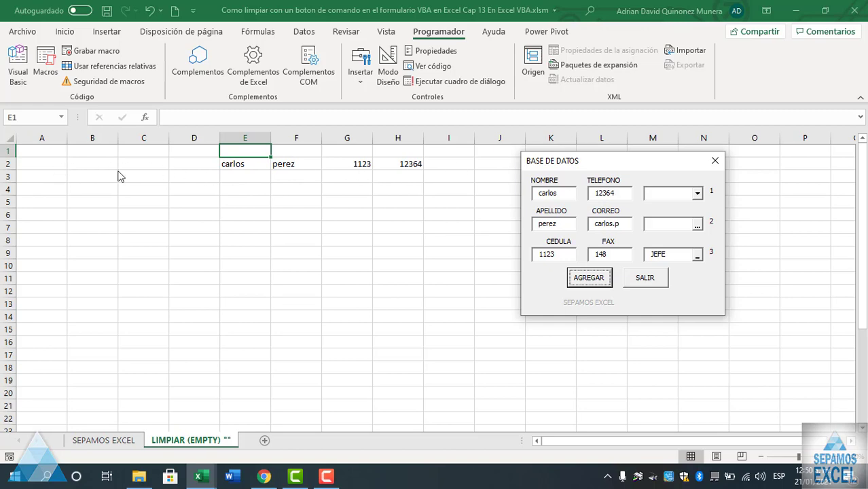
{"action": "left_click", "coordinate": [715, 163]}
Step: In UserForm2's code, remove the blank line and change Range("e1") to Range("a1")
{"action": "double_click", "coordinate": [325, 189]}
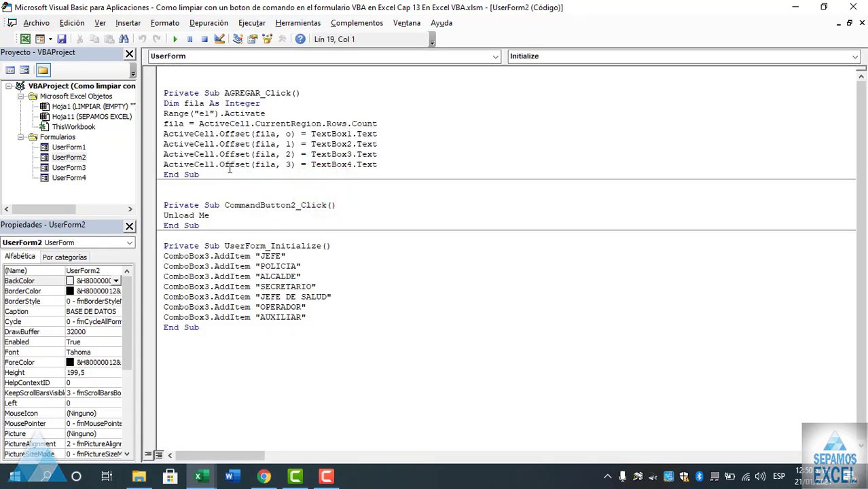
{"action": "left_click", "coordinate": [171, 84]}
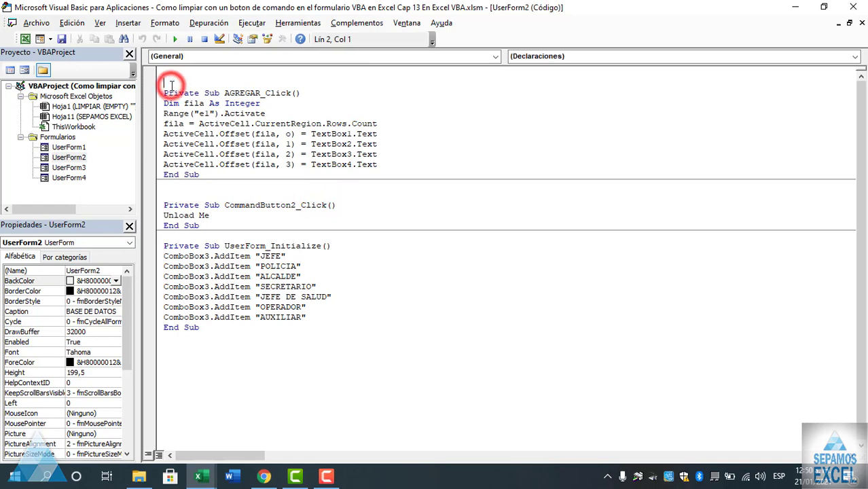
{"action": "key", "text": "BackSpace"}
{"action": "left_click", "coordinate": [206, 104]}
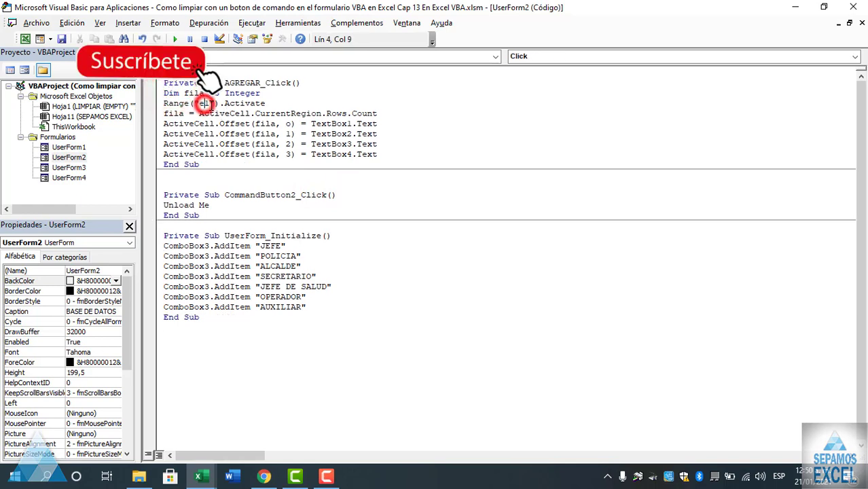
{"action": "key", "text": "BackSpace"}
{"action": "type", "text": "a"}
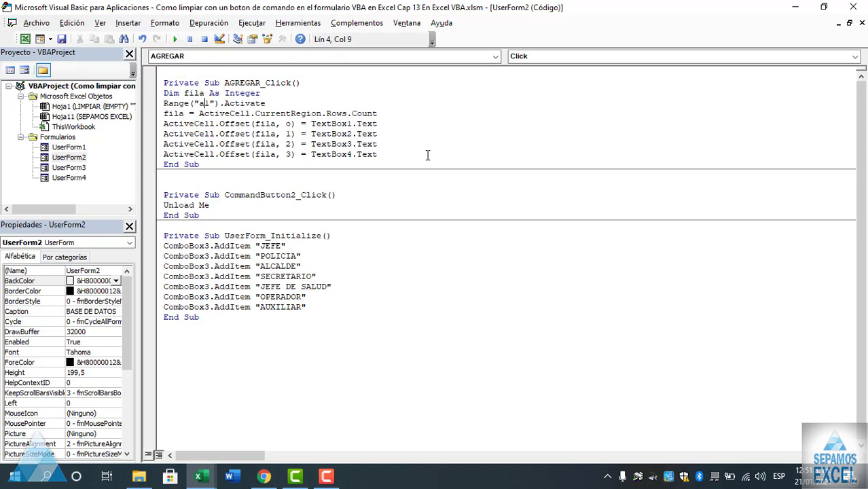
Step: Duplicate the TextBox4 line of the AGREGAR code onto a new line below it
{"action": "left_click", "coordinate": [388, 155]}
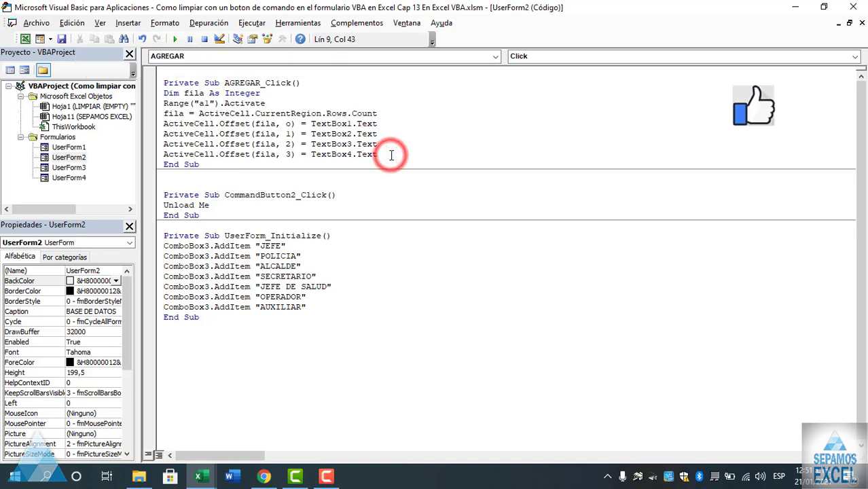
{"action": "left_click_drag", "start_coordinate": [388, 154], "coordinate": [165, 155]}
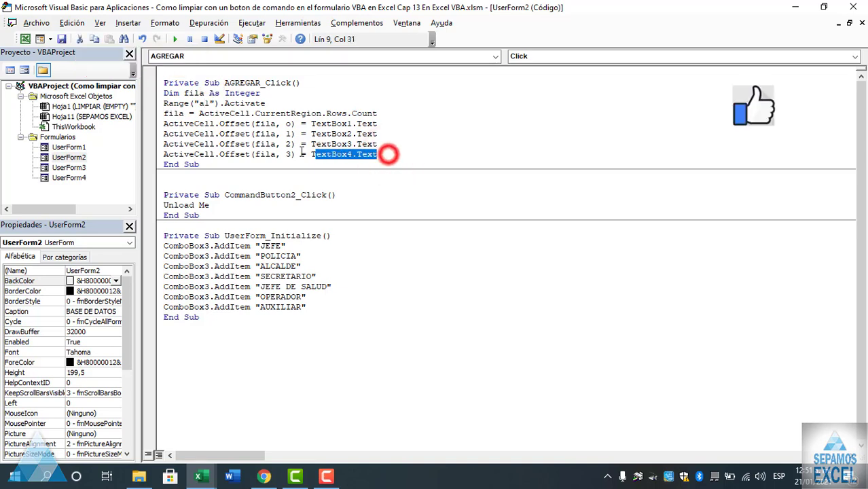
{"action": "right_click", "coordinate": [167, 155]}
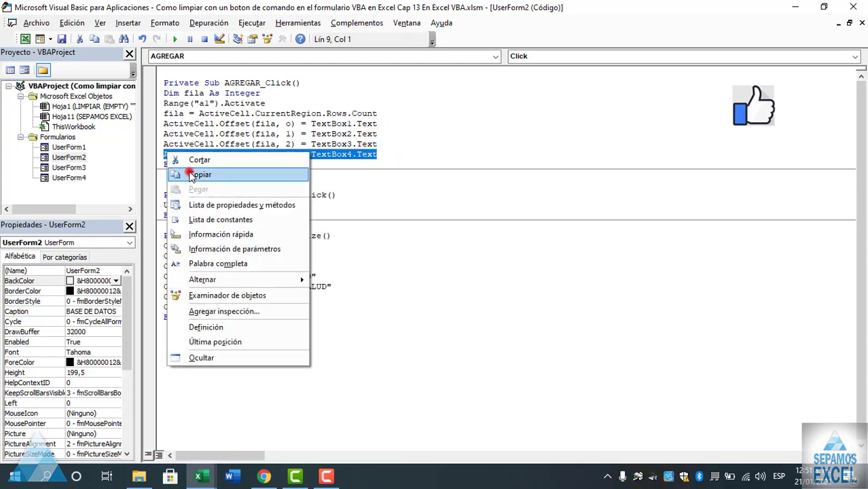
{"action": "left_click", "coordinate": [189, 173]}
{"action": "left_click", "coordinate": [381, 155]}
{"action": "key", "text": "Return"}
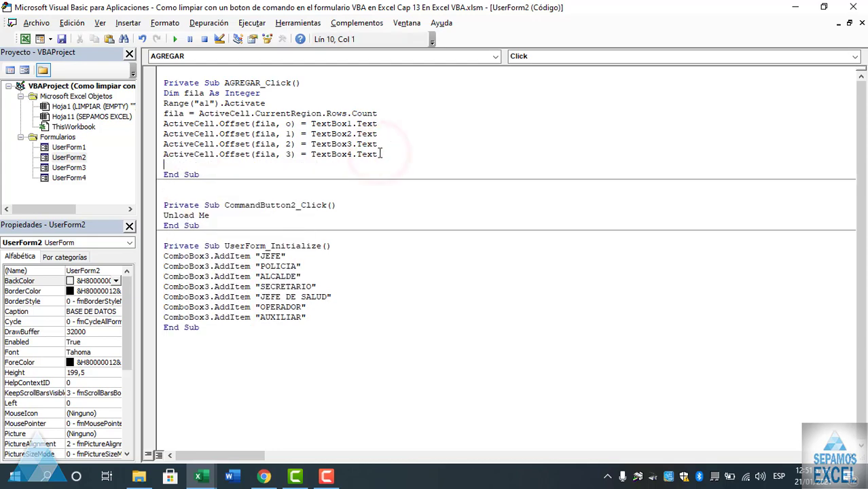
{"action": "key", "text": "ctrl+v"}
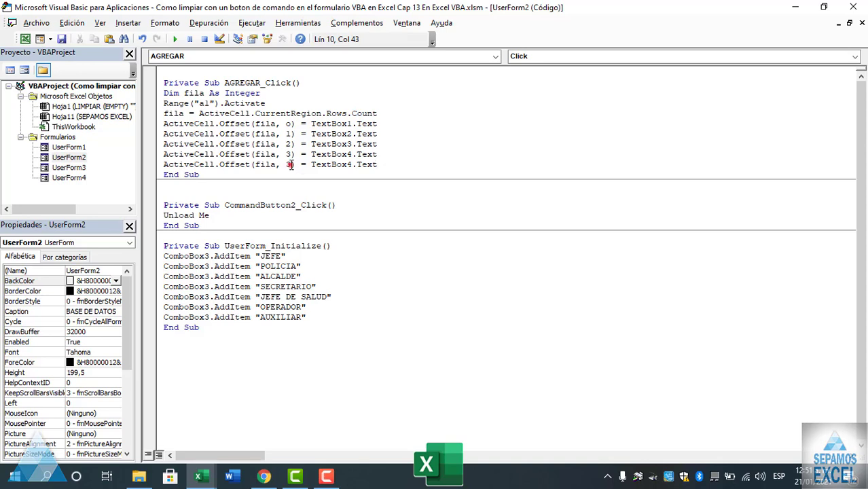
Step: Change the copy to ActiveCell.Offset(fila, 4) = ComboBox1.Text and run the form
{"action": "left_click", "coordinate": [293, 165]}
{"action": "key", "text": "BackSpace"}
{"action": "type", "text": "4"}
{"action": "left_click", "coordinate": [352, 165]}
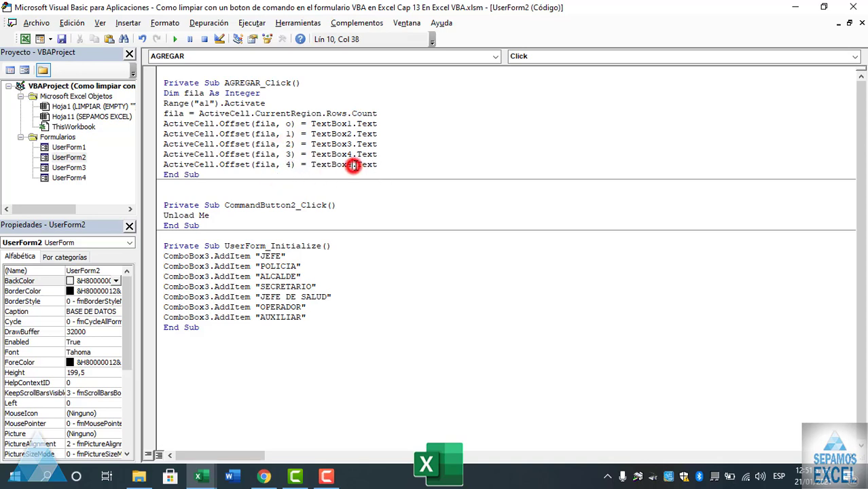
{"action": "key", "text": "BackSpace"}
{"action": "key", "text": "BackSpace"}
{"action": "key", "text": "BackSpace"}
{"action": "key", "text": "BackSpace"}
{"action": "key", "text": "BackSpace"}
{"action": "key", "text": "BackSpace"}
{"action": "key", "text": "BackSpace"}
{"action": "key", "text": "BackSpace"}
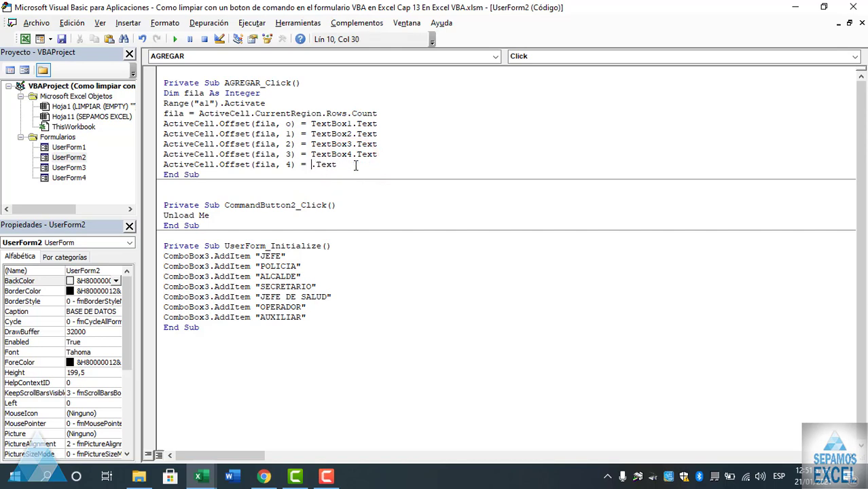
{"action": "type", "text": "com"}
{"action": "type", "text": "bobox"}
{"action": "type", "text": "1"}
{"action": "left_click", "coordinate": [426, 154]}
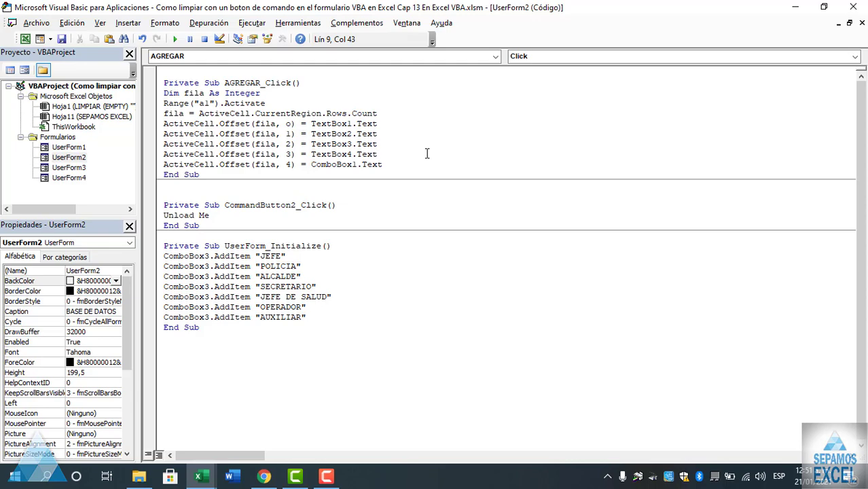
{"action": "key", "text": "F5"}
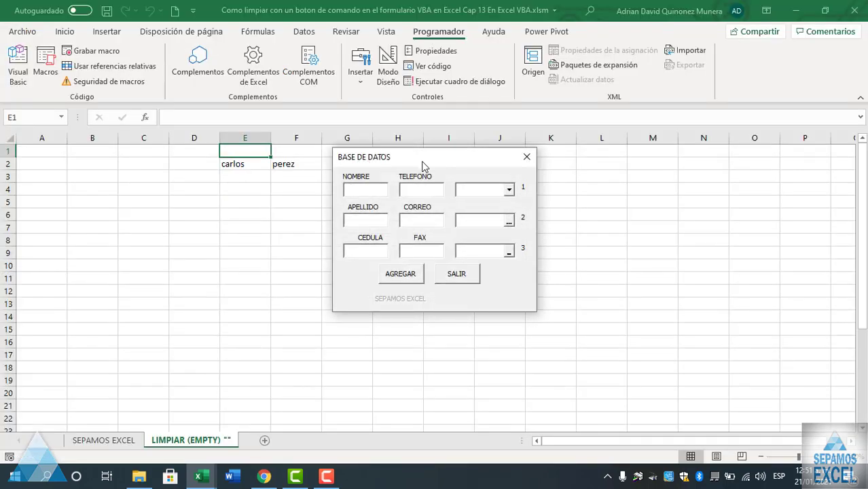
Step: Enter a person's name, surname, cédula and phone, choose POLICIA, and add the record
{"action": "left_click_drag", "start_coordinate": [424, 163], "coordinate": [527, 168]}
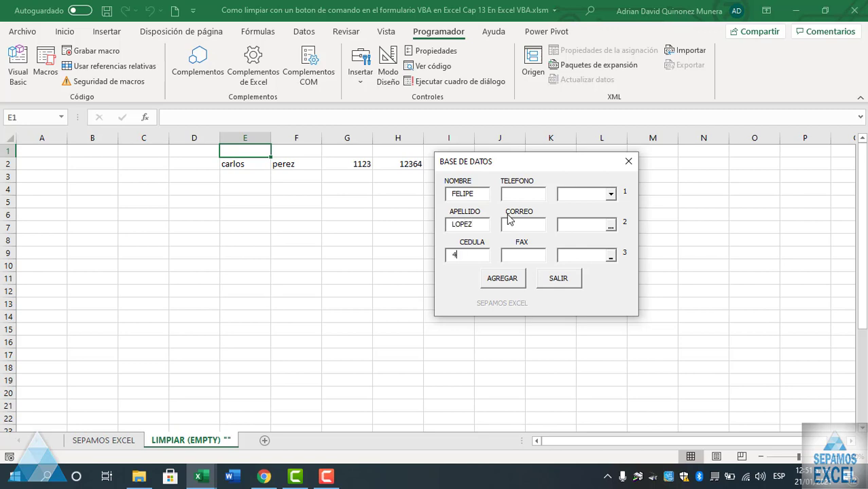
{"action": "type", "text": "929"}
{"action": "type", "text": "E"}
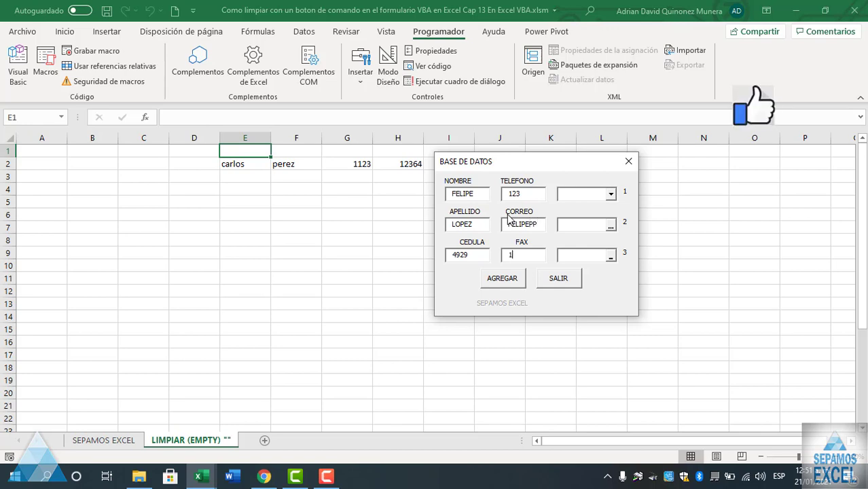
{"action": "left_click", "coordinate": [611, 257]}
{"action": "left_click", "coordinate": [599, 279]}
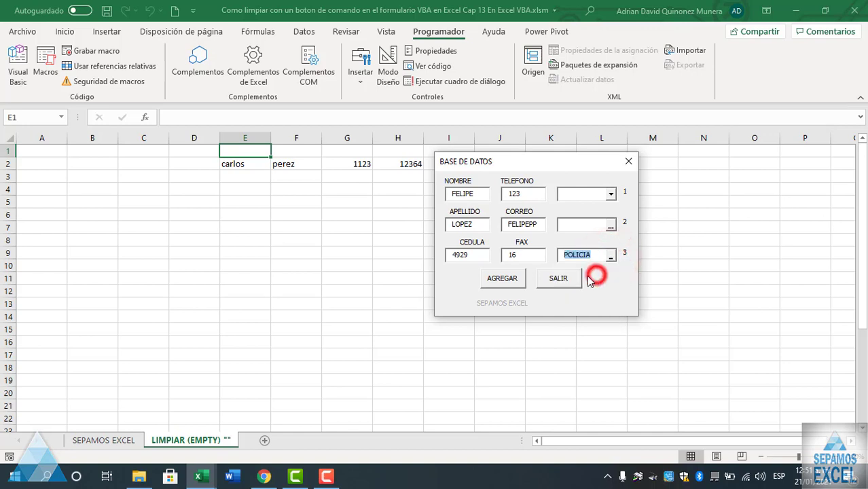
{"action": "left_click", "coordinate": [518, 279]}
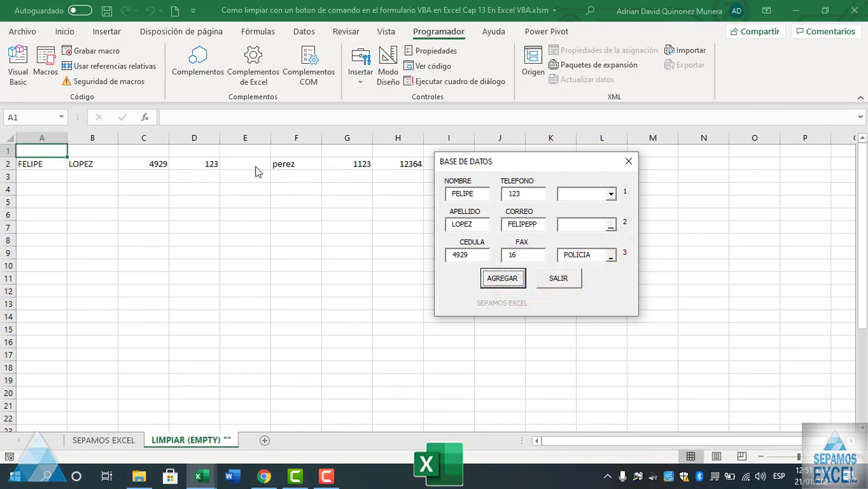
Step: Close the BASE DE DATOS form and reopen UserForm2's code
{"action": "left_click_drag", "start_coordinate": [491, 167], "coordinate": [534, 162]}
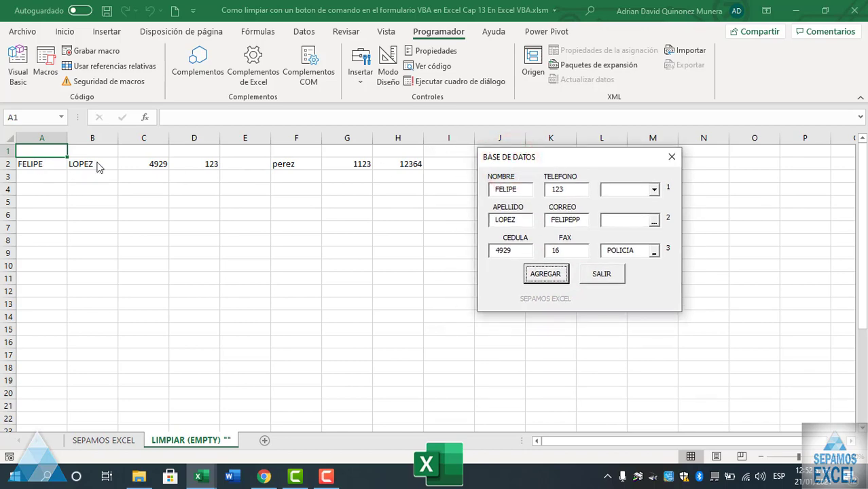
{"action": "left_click", "coordinate": [614, 274]}
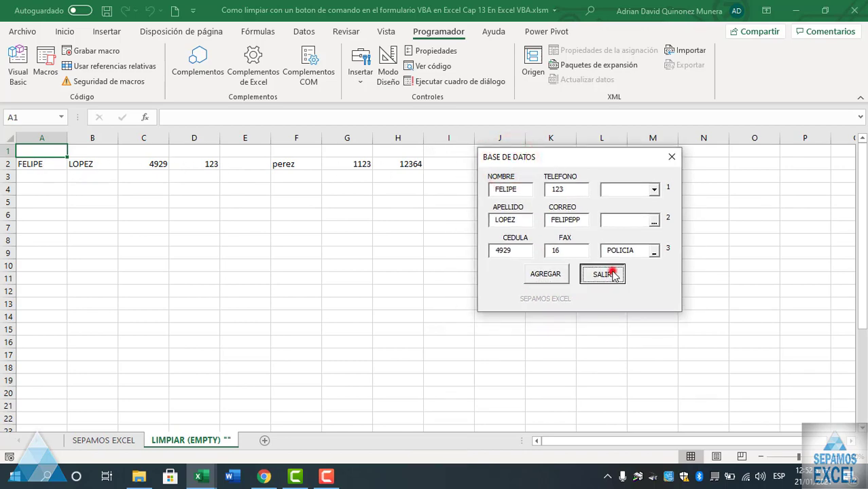
{"action": "double_click", "coordinate": [330, 193]}
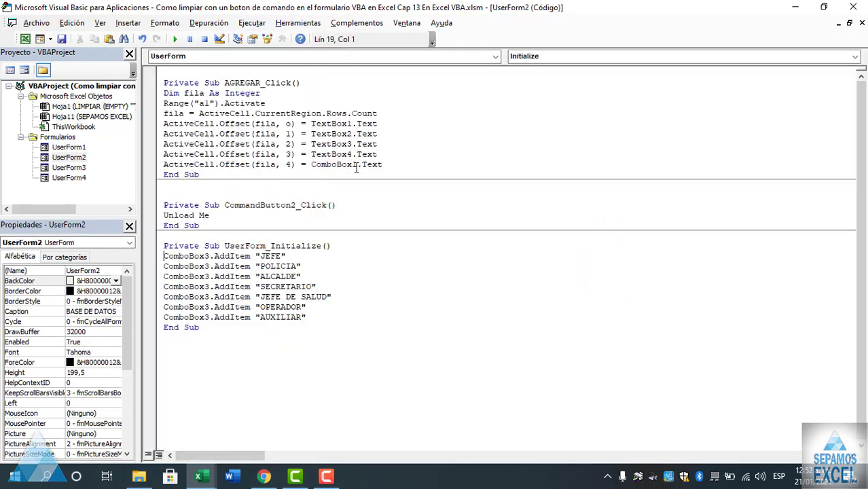
Step: Change ComboBox1 to ComboBox3 in the AGREGAR code and run the form
{"action": "left_click", "coordinate": [356, 168]}
{"action": "key", "text": "BackSpace"}
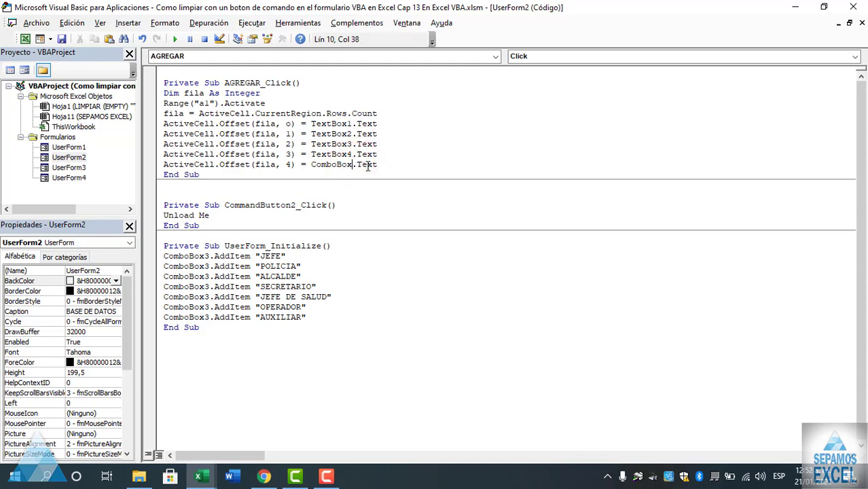
{"action": "type", "text": "3"}
{"action": "key", "text": "F5"}
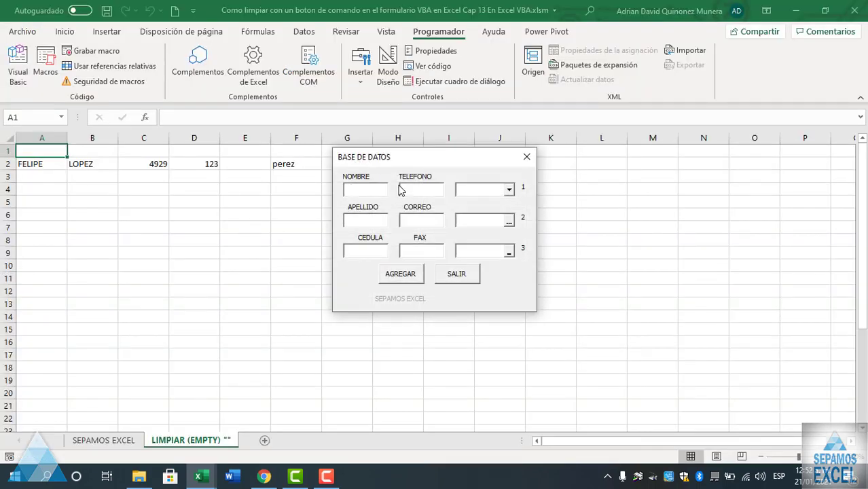
Step: Fill in a person's name, surname, cédula, phone, e-mail and fax in the form
{"action": "mouse_move", "coordinate": [406, 157]}
{"action": "left_mouse_down"}
{"action": "mouse_move", "coordinate": [543, 157]}
{"action": "mouse_move", "coordinate": [544, 176]}
{"action": "left_mouse_up"}
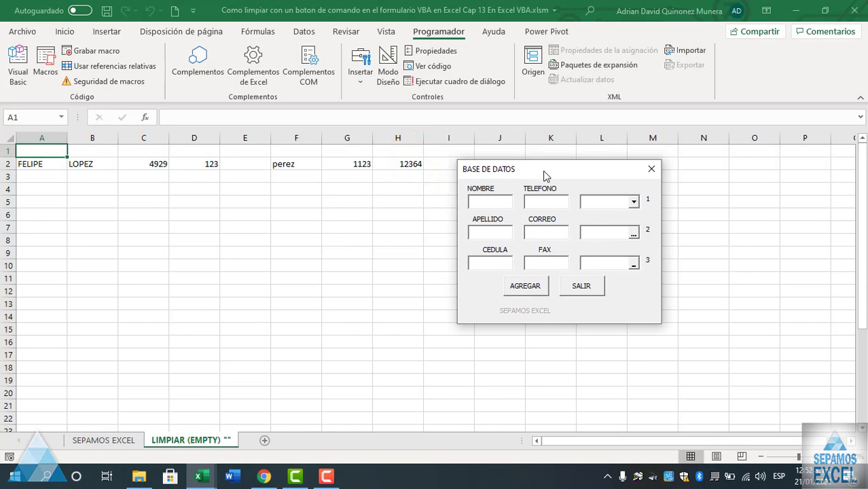
{"action": "type", "text": "JUAN"}
{"action": "key", "text": "Tab"}
{"action": "type", "text": "D"}
{"action": "type", "text": "IAS"}
{"action": "key", "text": "Tab"}
{"action": "type", "text": "1123"}
{"action": "key", "text": "Tab"}
{"action": "type", "text": "12"}
{"action": "type", "text": "34"}
{"action": "key", "text": "Tab"}
{"action": "type", "text": "JUA.D"}
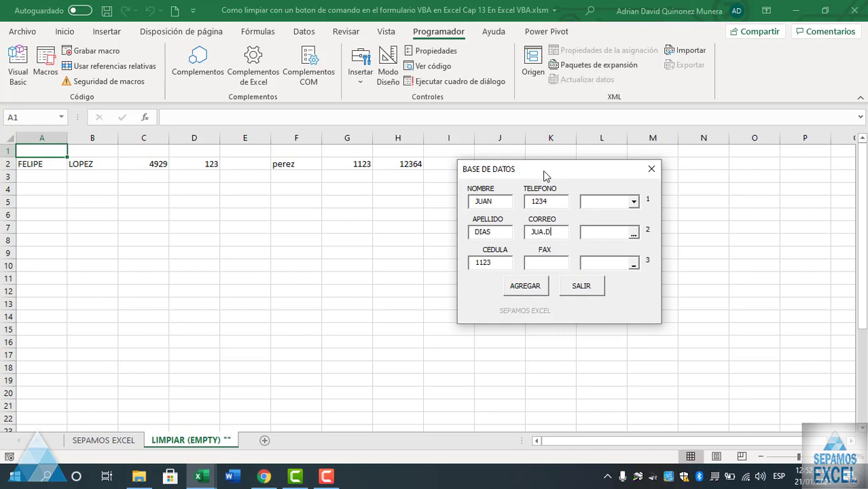
{"action": "key", "text": "Tab"}
{"action": "type", "text": "12"}
Step: Choose ALCALDE, add the record twice into rows 3 and 4, and close the form
{"action": "left_click", "coordinate": [633, 264]}
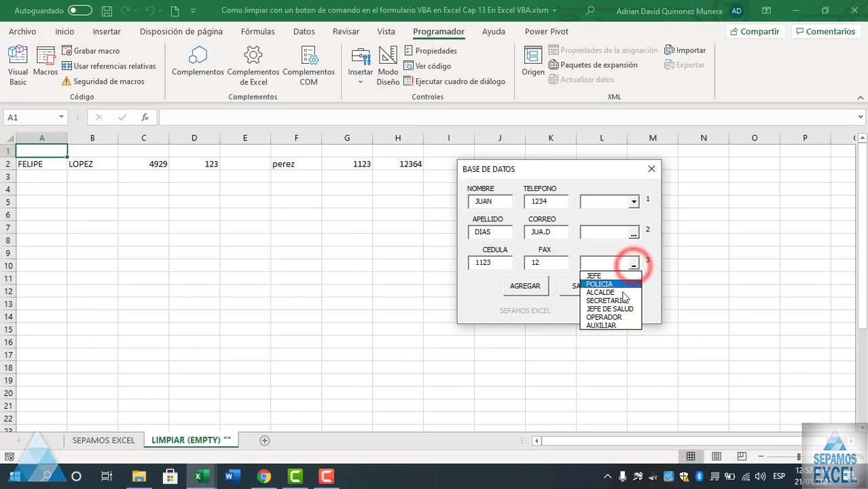
{"action": "left_click", "coordinate": [615, 292]}
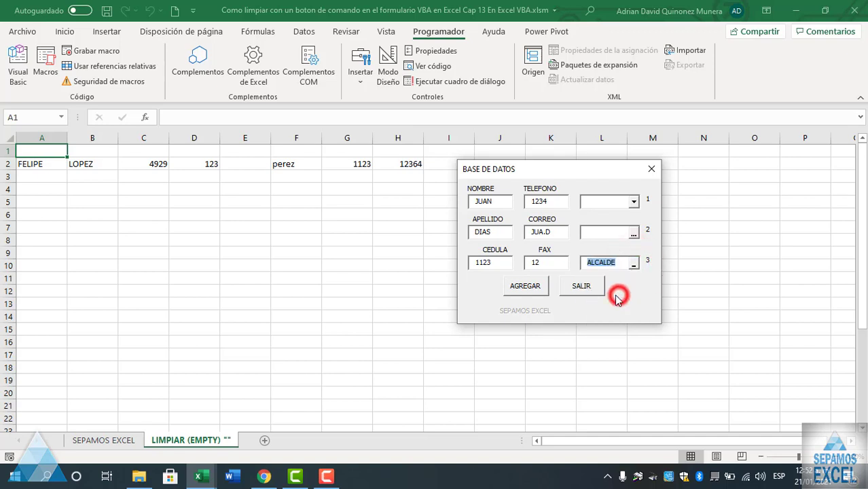
{"action": "left_click", "coordinate": [528, 288]}
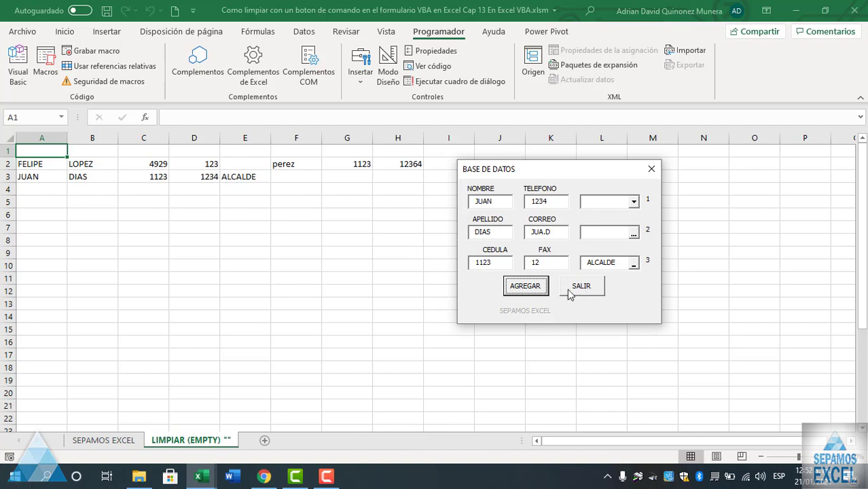
{"action": "left_click", "coordinate": [539, 288]}
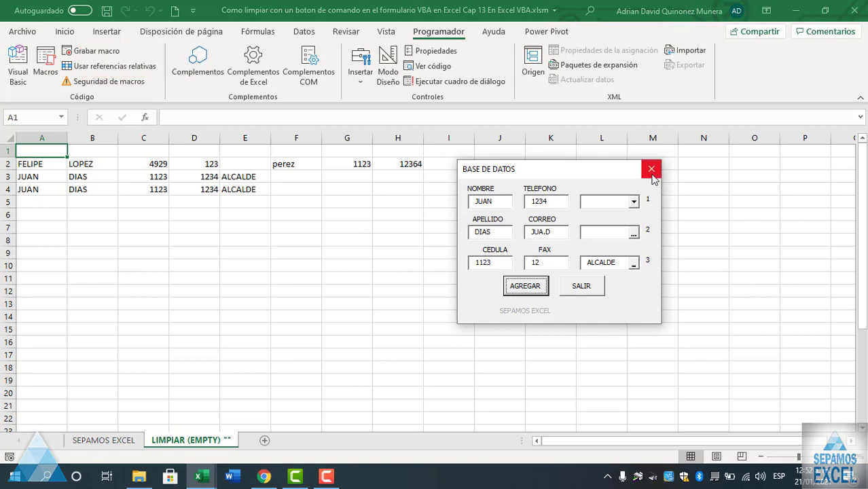
{"action": "left_click", "coordinate": [652, 170]}
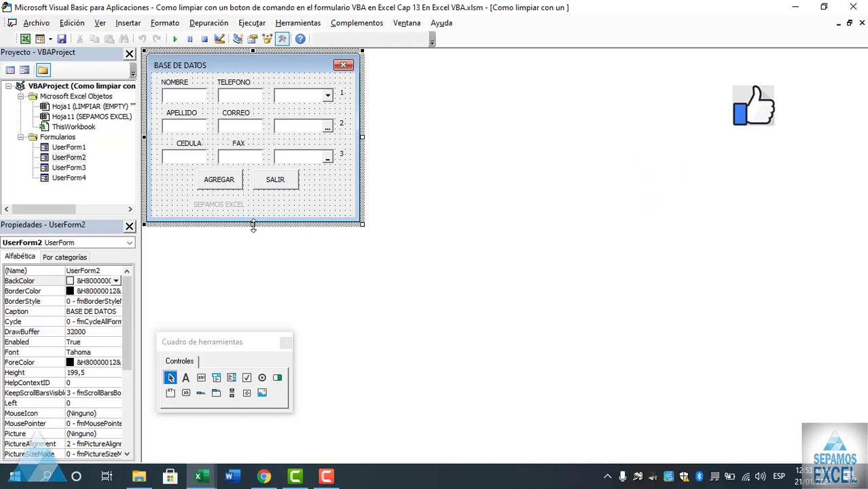
Step: Enlarge the form and place a copy of the AGREGAR button beside SALIR
{"action": "left_click_drag", "start_coordinate": [253, 226], "coordinate": [253, 262]}
{"action": "left_click_drag", "start_coordinate": [228, 208], "coordinate": [195, 233]}
{"action": "left_click", "coordinate": [265, 203]}
{"action": "left_click", "coordinate": [229, 184]}
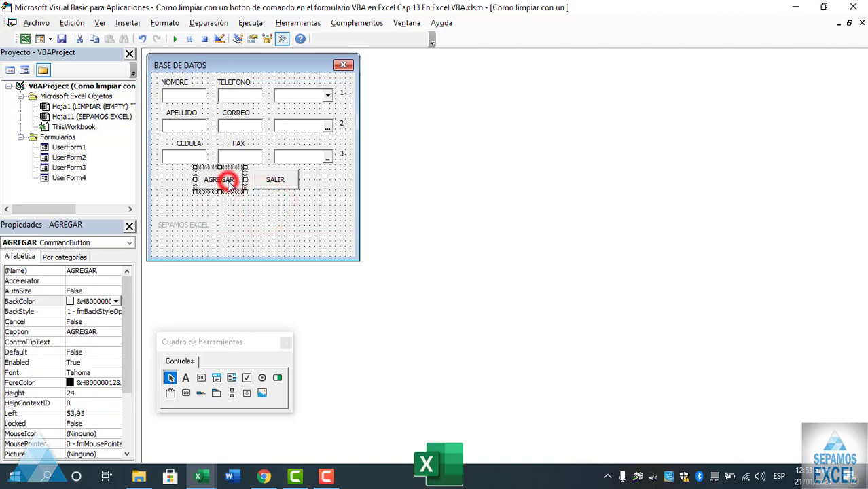
{"action": "right_click", "coordinate": [229, 183]}
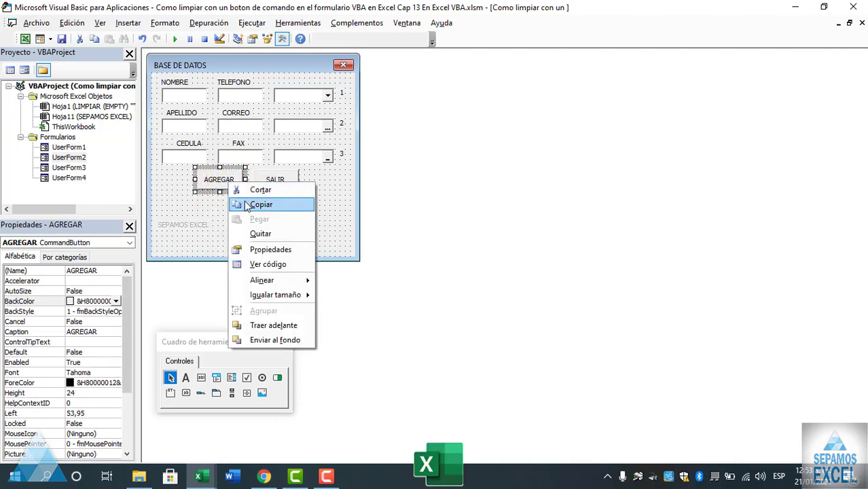
{"action": "left_click", "coordinate": [246, 205]}
{"action": "left_click", "coordinate": [288, 214]}
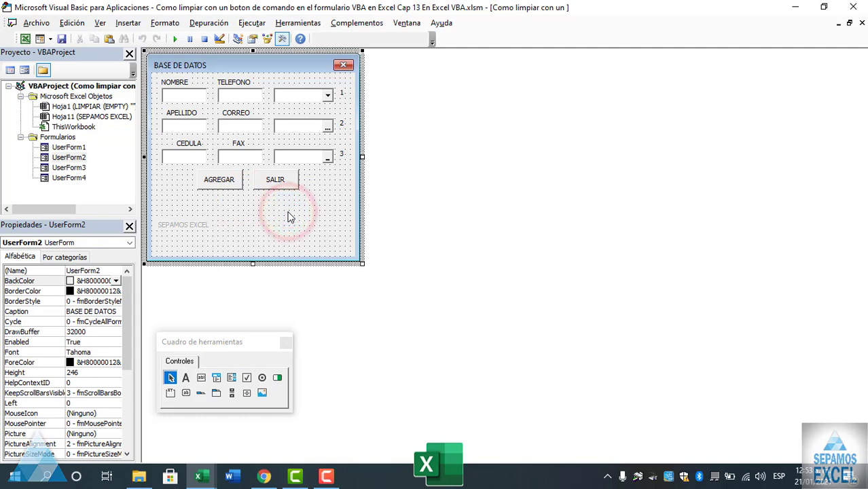
{"action": "key", "text": "ctrl+v"}
{"action": "mouse_move", "coordinate": [262, 166]}
{"action": "left_mouse_down"}
{"action": "mouse_move", "coordinate": [338, 182]}
{"action": "mouse_move", "coordinate": [225, 177]}
{"action": "left_mouse_up"}
Step: Align the three bottom buttons in one row under the fields and select the third
{"action": "left_click", "coordinate": [291, 210]}
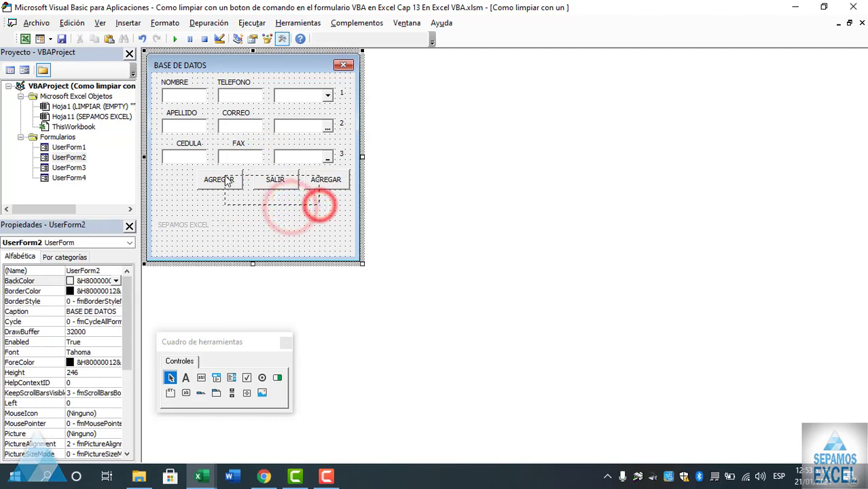
{"action": "left_click_drag", "start_coordinate": [327, 179], "coordinate": [291, 184]}
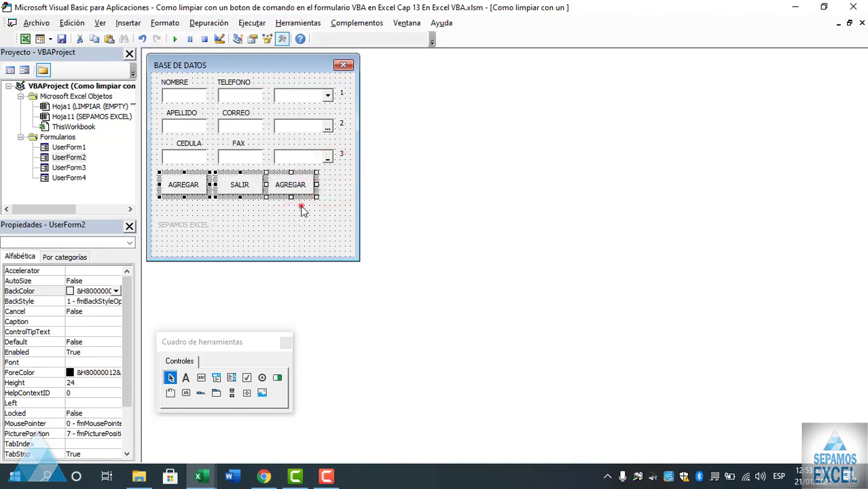
{"action": "left_click_drag", "start_coordinate": [315, 216], "coordinate": [197, 188]}
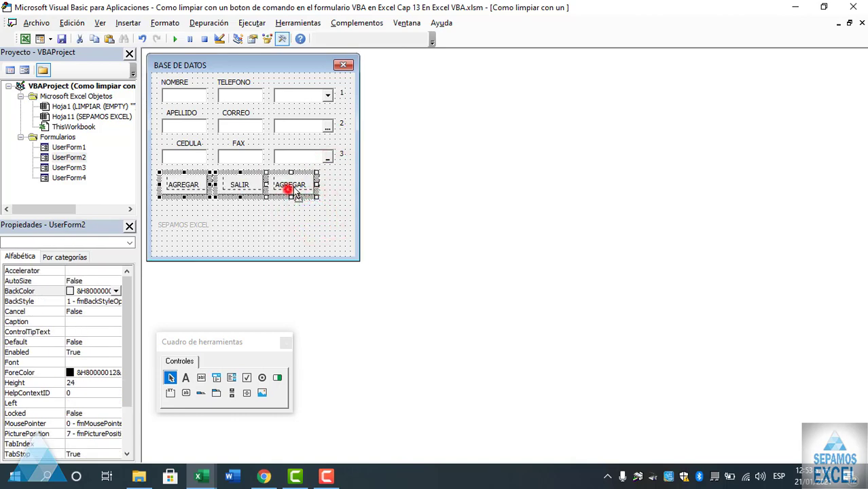
{"action": "mouse_move", "coordinate": [291, 188]}
{"action": "left_mouse_down"}
{"action": "mouse_move", "coordinate": [301, 183]}
{"action": "mouse_move", "coordinate": [202, 181]}
{"action": "left_mouse_up"}
{"action": "left_click", "coordinate": [312, 208]}
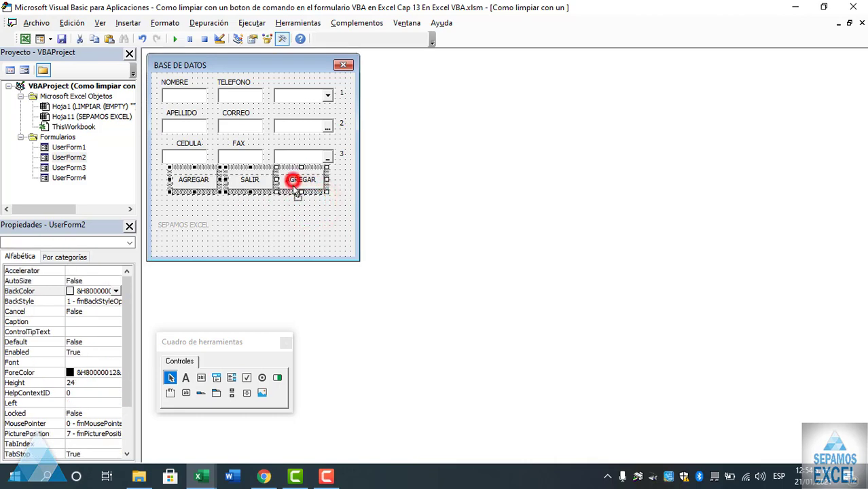
{"action": "left_click_drag", "start_coordinate": [286, 180], "coordinate": [286, 185]}
{"action": "left_click", "coordinate": [298, 213]}
{"action": "left_click", "coordinate": [301, 184]}
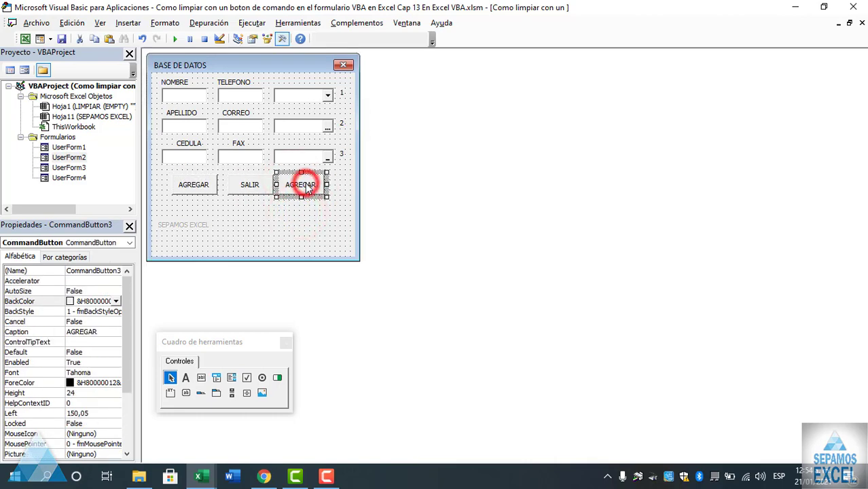
{"action": "left_click_drag", "start_coordinate": [138, 299], "coordinate": [157, 299]}
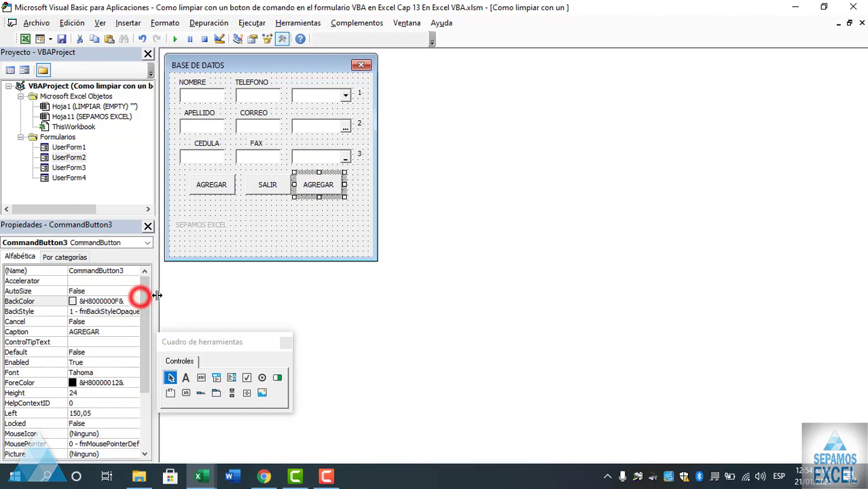
Step: Set the third button's Caption and (Name) to LIMPIAR
{"action": "double_click", "coordinate": [109, 332]}
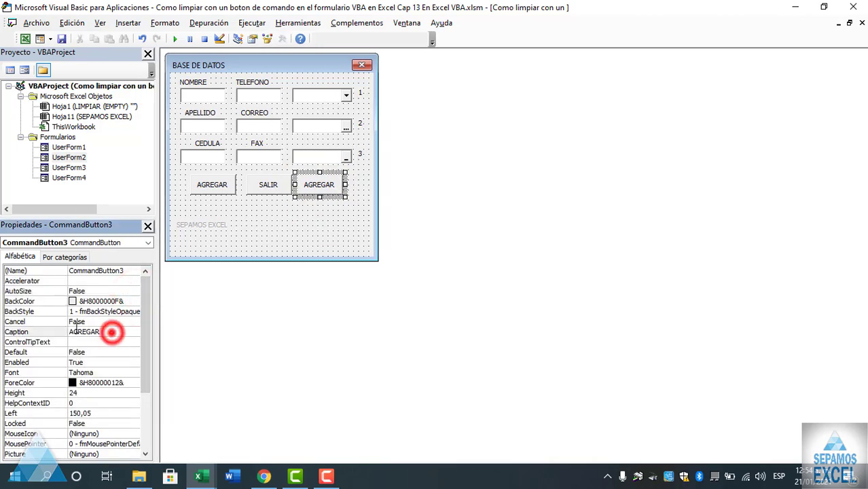
{"action": "key", "text": "Delete"}
{"action": "type", "text": "LIMP"}
{"action": "type", "text": "IA"}
{"action": "type", "text": "R"}
{"action": "double_click", "coordinate": [122, 270]}
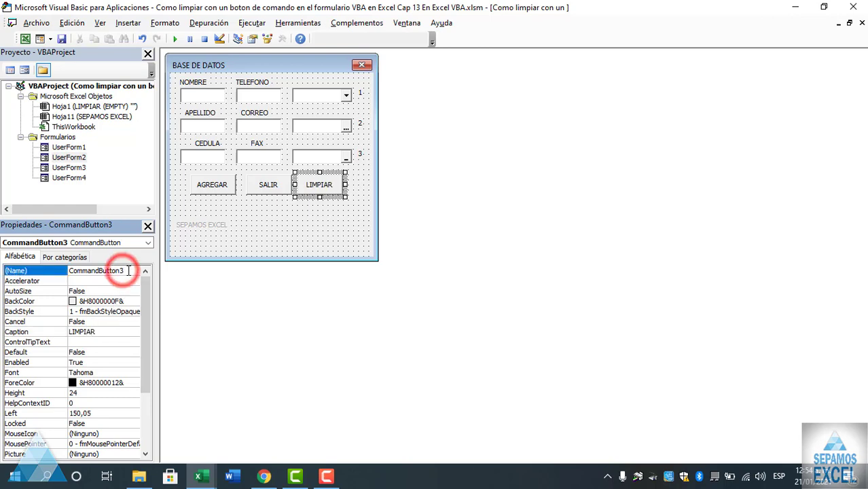
{"action": "type", "text": "LIMPIAR"}
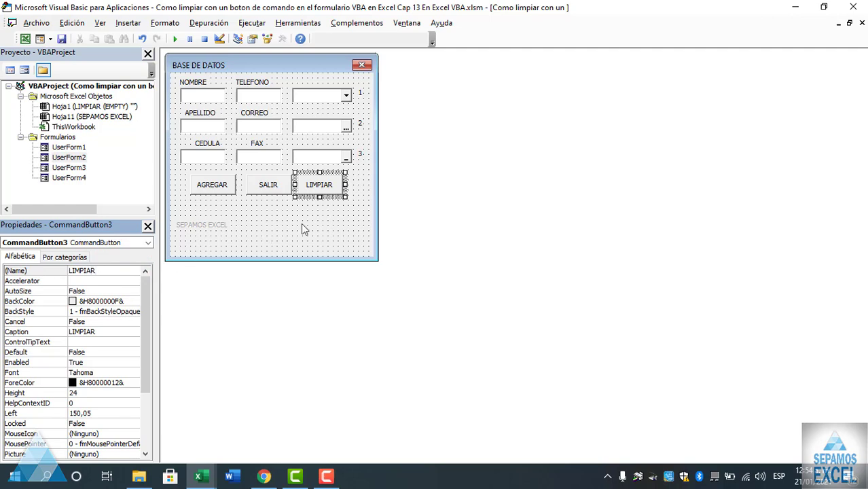
{"action": "left_click", "coordinate": [303, 225]}
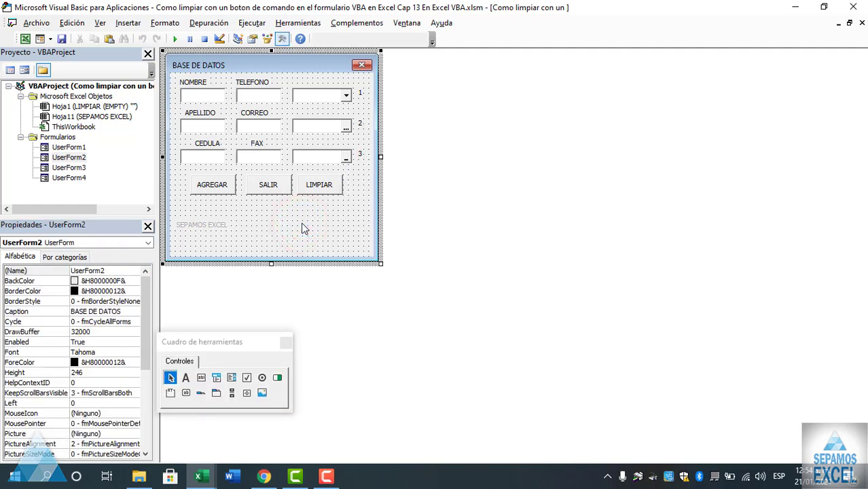
Step: Shorten the form to about 207.75 high and move the SEPAMOS EXCEL label up
{"action": "left_click", "coordinate": [316, 186]}
{"action": "left_click", "coordinate": [272, 251]}
{"action": "left_click_drag", "start_coordinate": [271, 264], "coordinate": [271, 244]}
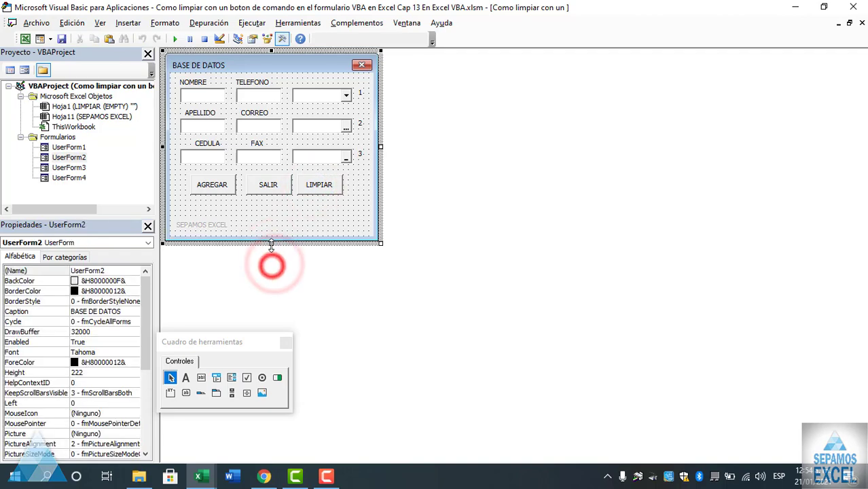
{"action": "left_click_drag", "start_coordinate": [212, 226], "coordinate": [227, 212]}
{"action": "left_click", "coordinate": [275, 215]}
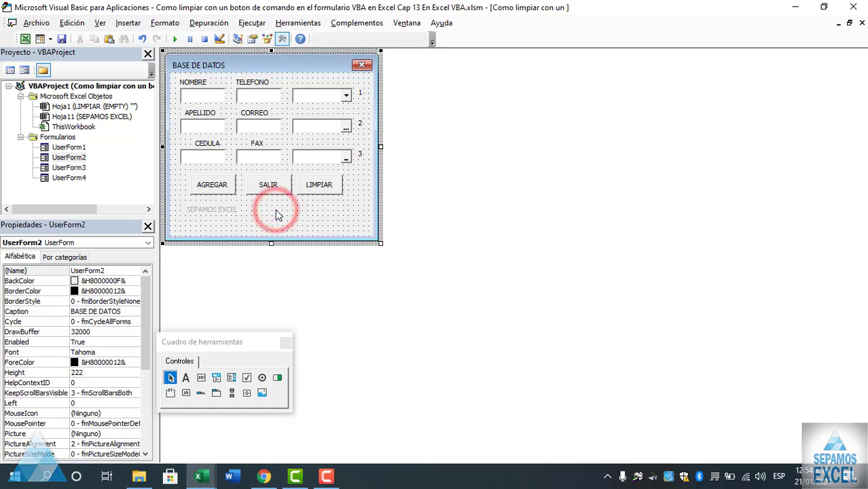
{"action": "left_click_drag", "start_coordinate": [271, 243], "coordinate": [271, 231]}
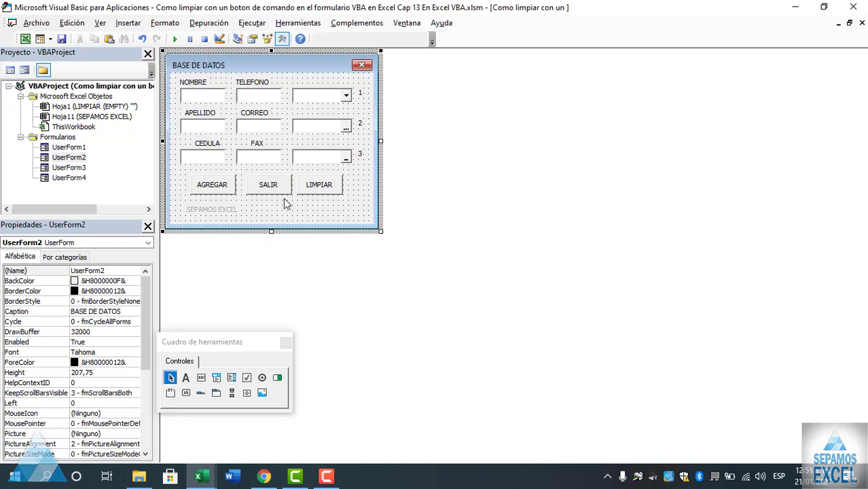
{"action": "left_click", "coordinate": [321, 186]}
Step: Delete the stray blank line, add TextBox1 = "" to LIMPIAR_Click, and run the form
{"action": "double_click", "coordinate": [321, 186]}
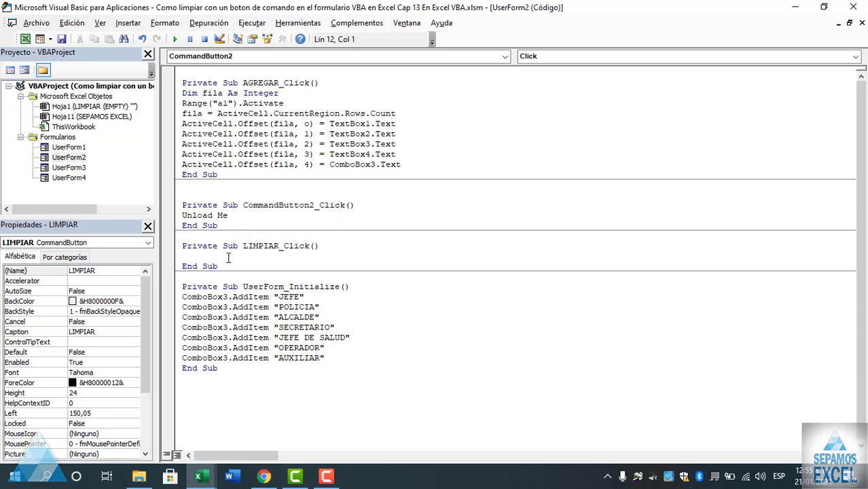
{"action": "left_click", "coordinate": [192, 195]}
{"action": "key", "text": "BackSpace"}
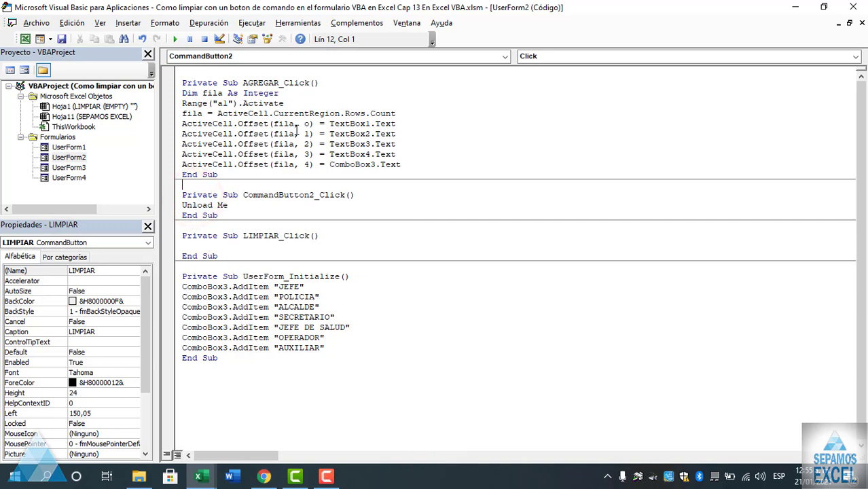
{"action": "left_click", "coordinate": [230, 242]}
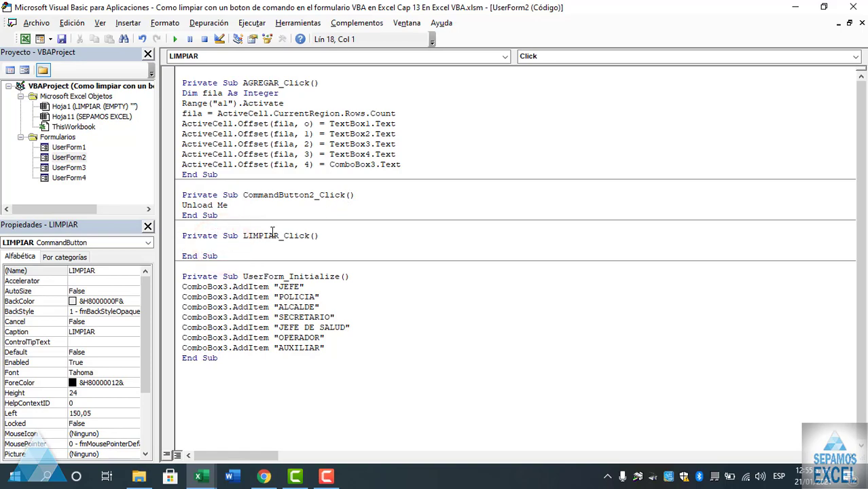
{"action": "type", "text": "TEX"}
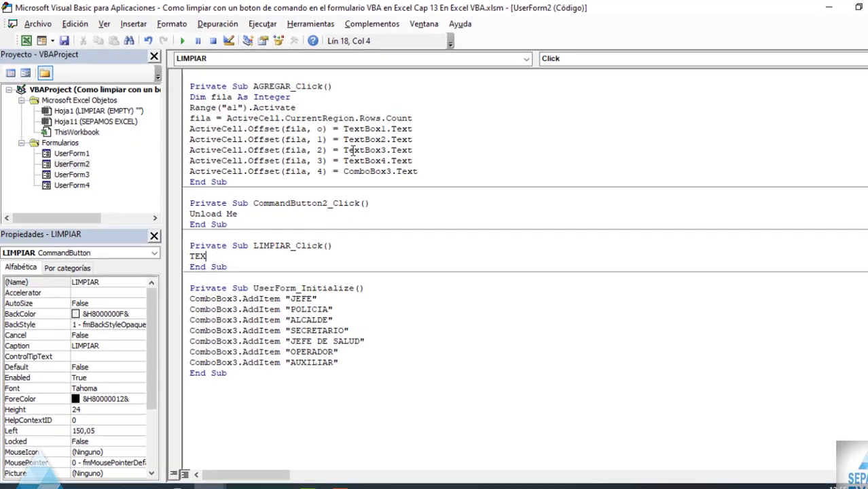
{"action": "type", "text": "TO"}
{"action": "key", "text": "BackSpace"}
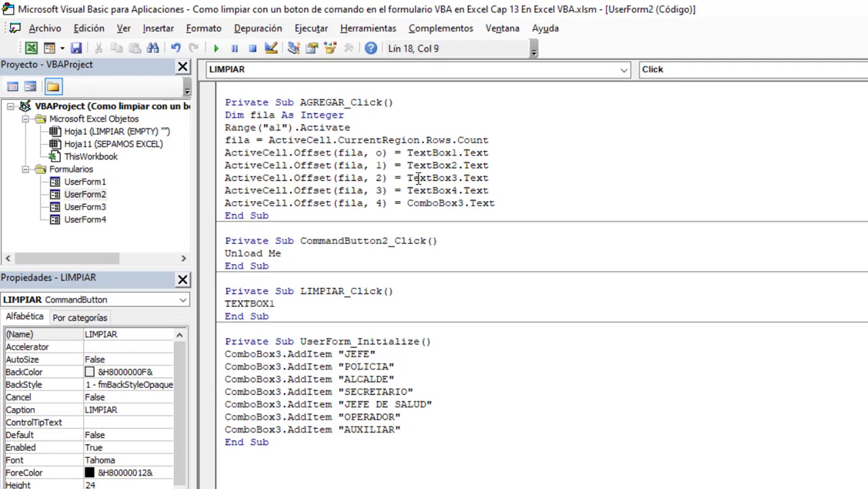
{"action": "type", "text": "="}
{"action": "left_click", "coordinate": [354, 317]}
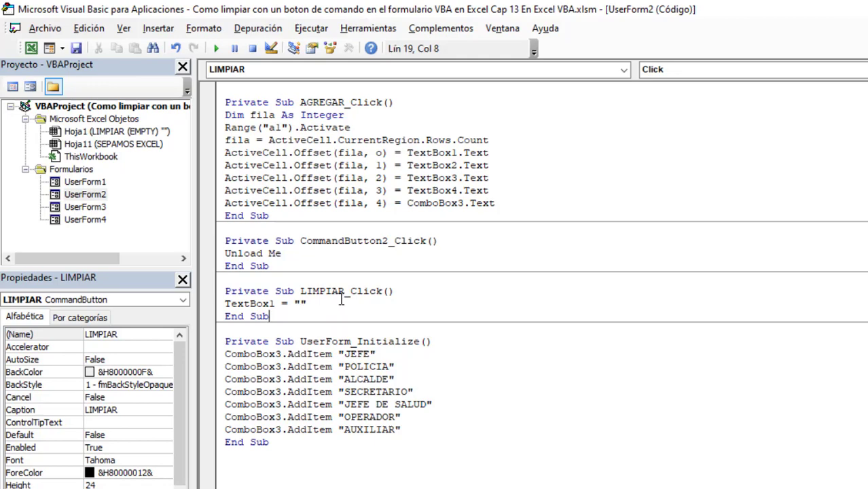
{"action": "key", "text": "F5"}
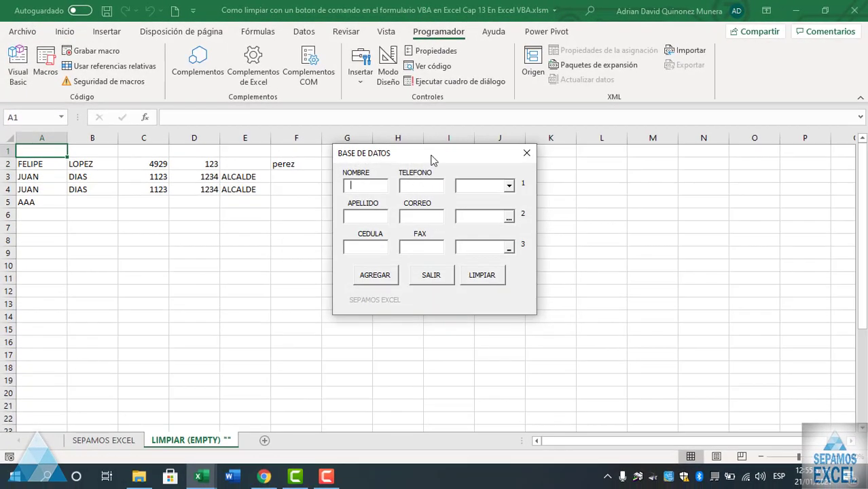
Step: Add MARIA to cell A6 with AGREGAR, clear NOMBRE with LIMPIAR, and close the form
{"action": "left_click_drag", "start_coordinate": [431, 159], "coordinate": [540, 164]}
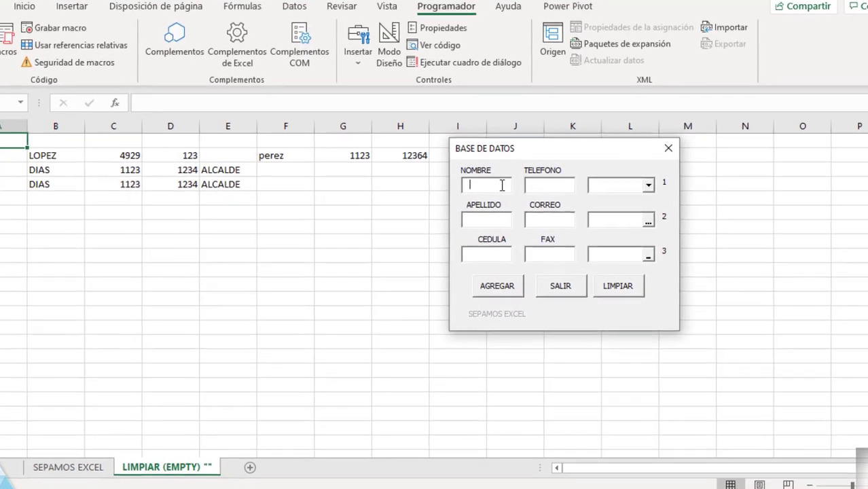
{"action": "type", "text": "MARIA"}
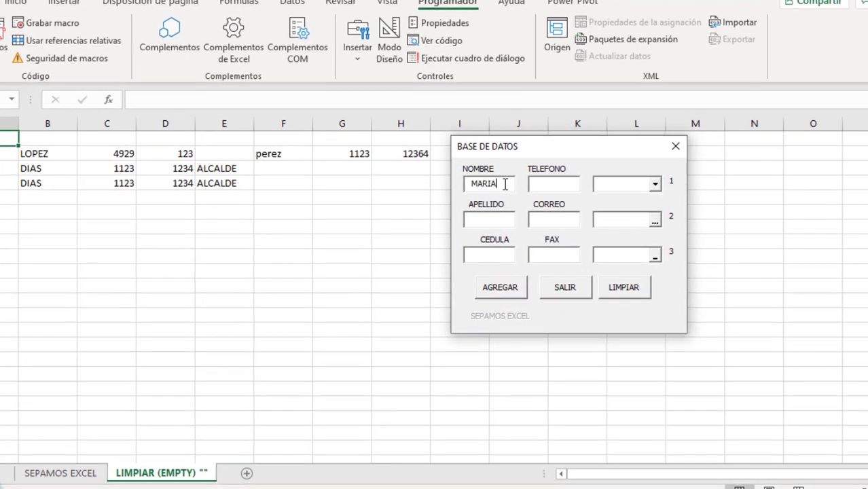
{"action": "left_click", "coordinate": [518, 291]}
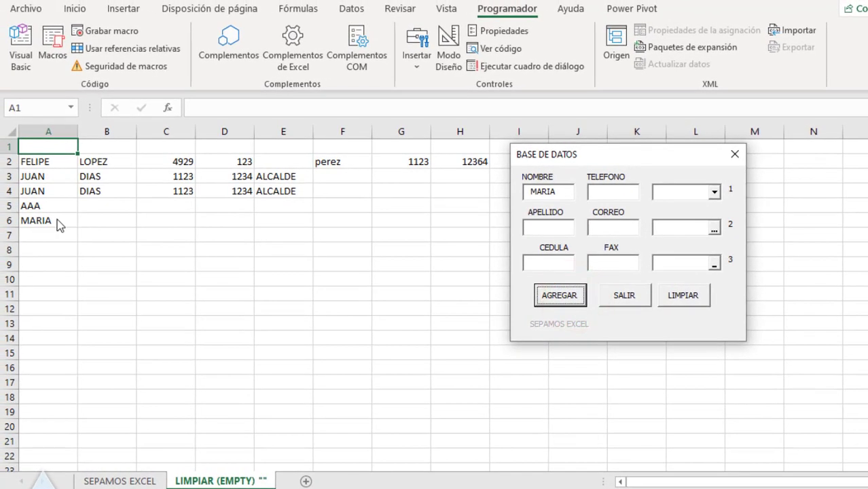
{"action": "left_click", "coordinate": [681, 299]}
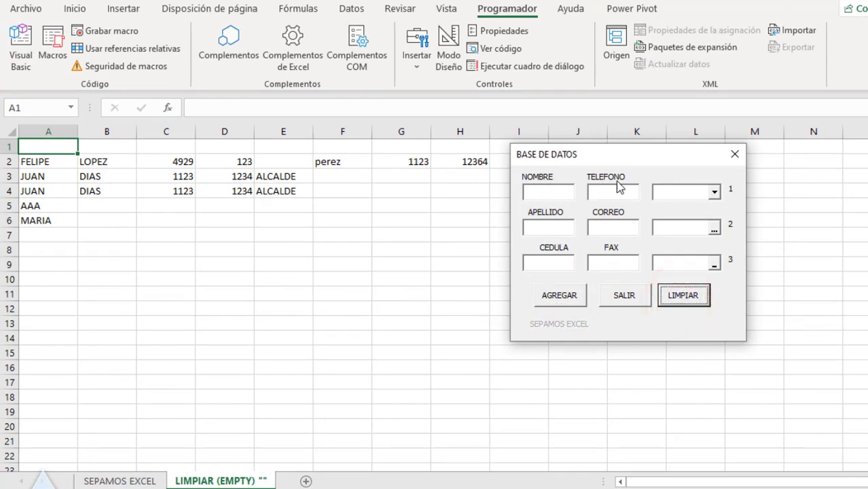
{"action": "left_click", "coordinate": [564, 297]}
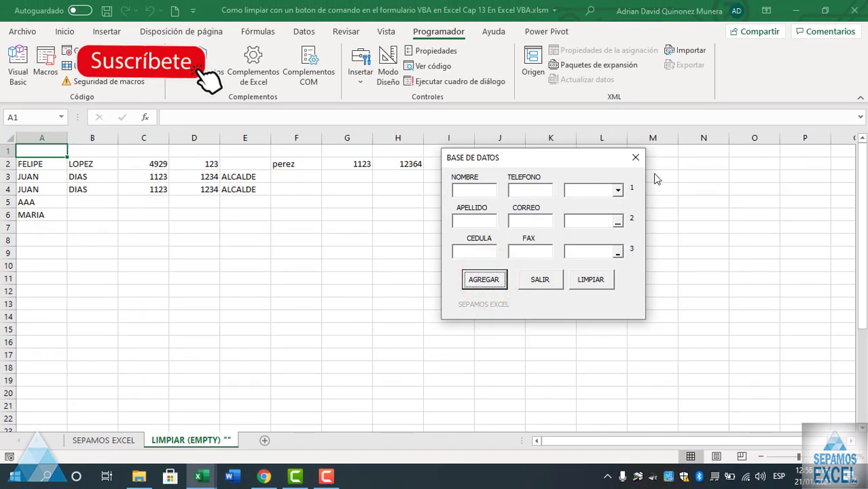
{"action": "left_click", "coordinate": [636, 157]}
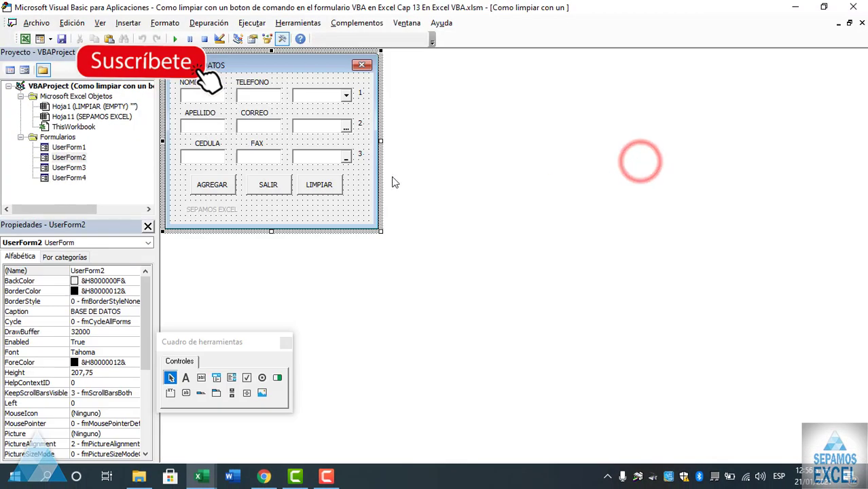
Step: In LIMPIAR_Click, copy the TextBox1 = "" line
{"action": "double_click", "coordinate": [324, 181]}
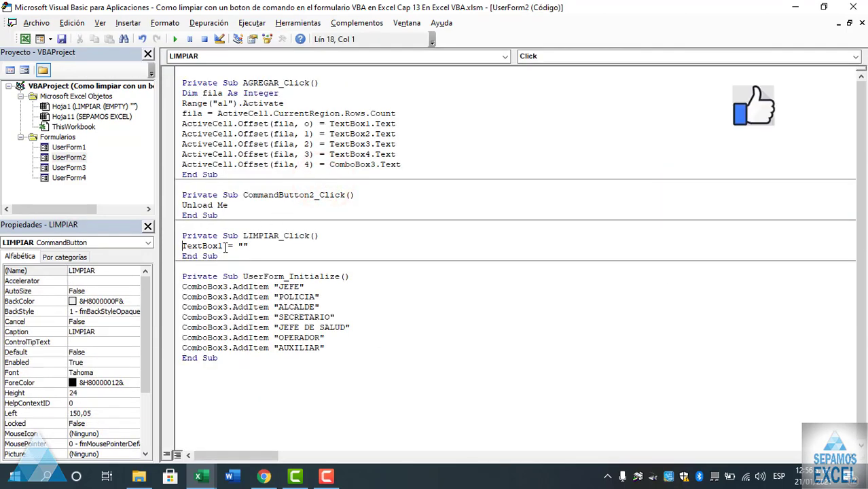
{"action": "double_click", "coordinate": [219, 246]}
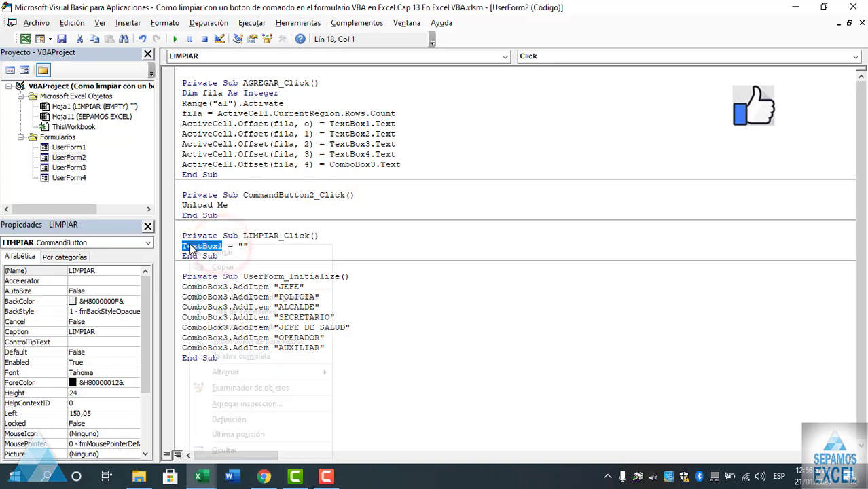
{"action": "right_click", "coordinate": [191, 246]}
{"action": "left_click", "coordinate": [204, 266]}
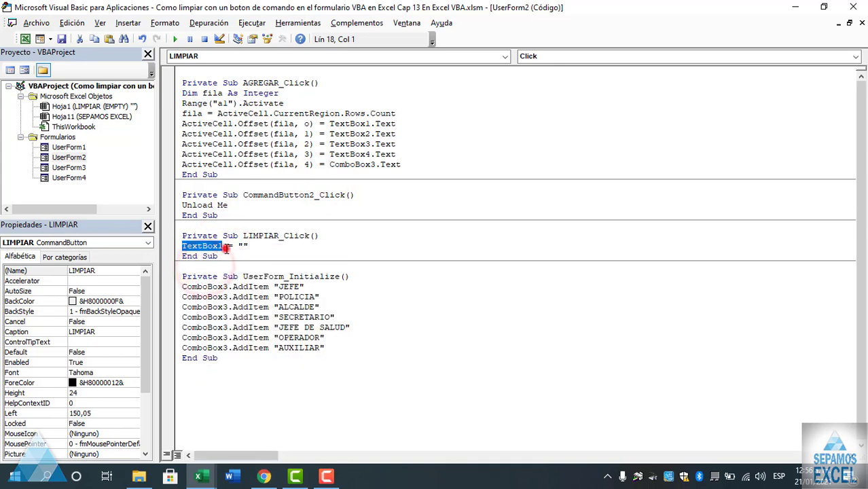
{"action": "left_click", "coordinate": [228, 248]}
{"action": "key", "text": "Return"}
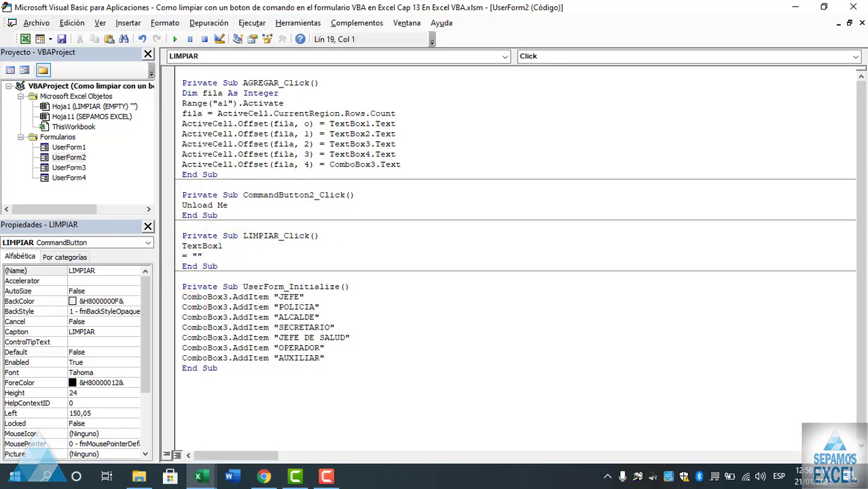
{"action": "key", "text": "BackSpace"}
{"action": "left_click_drag", "start_coordinate": [253, 246], "coordinate": [182, 246]}
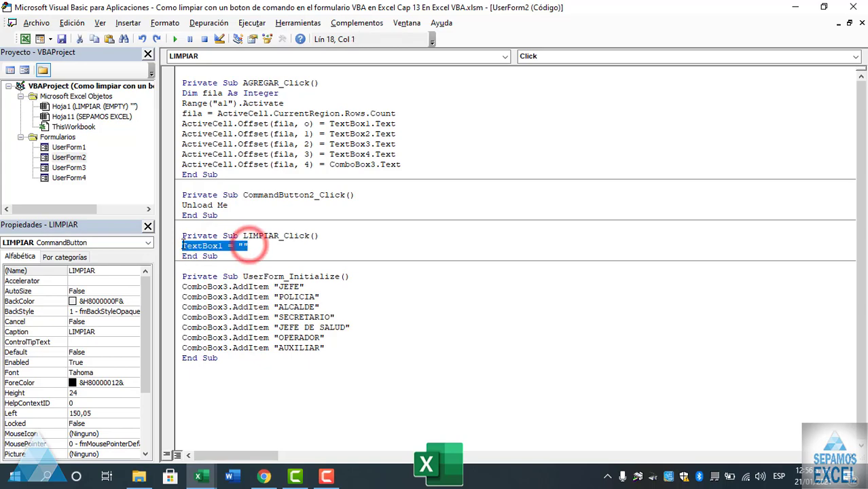
{"action": "right_click", "coordinate": [183, 248]}
{"action": "left_click", "coordinate": [201, 267]}
Step: Paste three copies of the TextBox1 = "" line below the original
{"action": "left_click", "coordinate": [257, 248]}
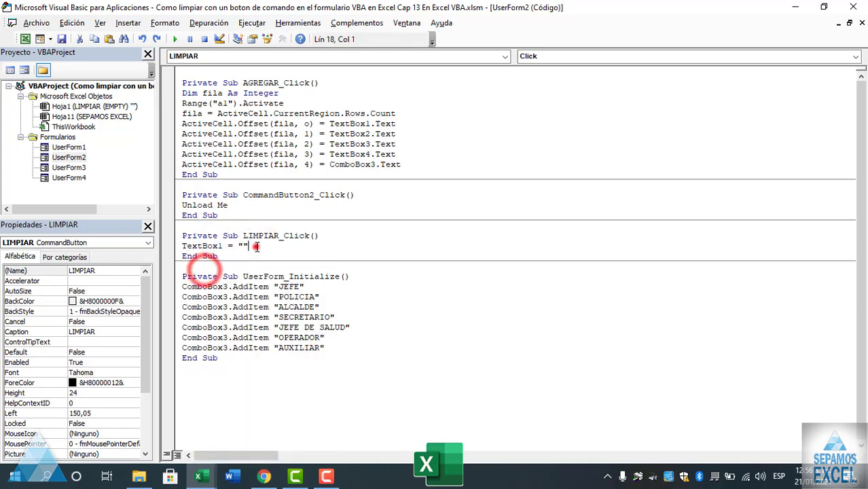
{"action": "key", "text": "Return"}
{"action": "key", "text": "ctrl+v"}
{"action": "key", "text": "Return"}
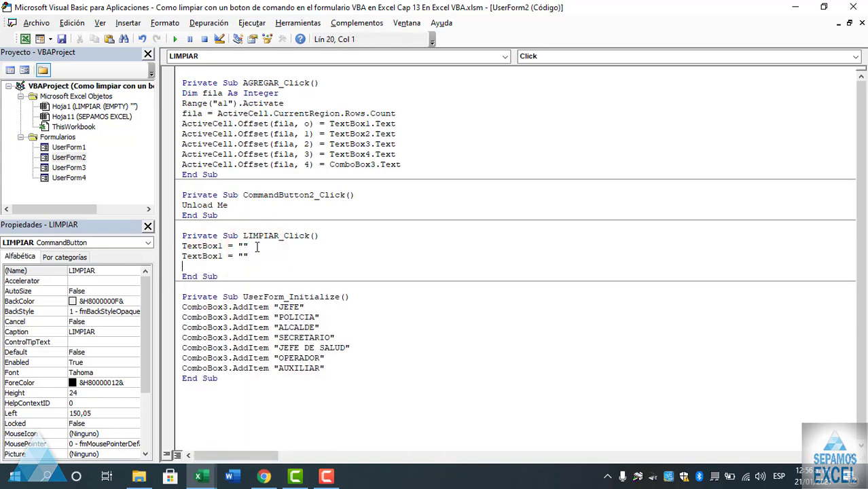
{"action": "key", "text": "ctrl+v"}
{"action": "key", "text": "Return"}
{"action": "key", "text": "ctrl+v"}
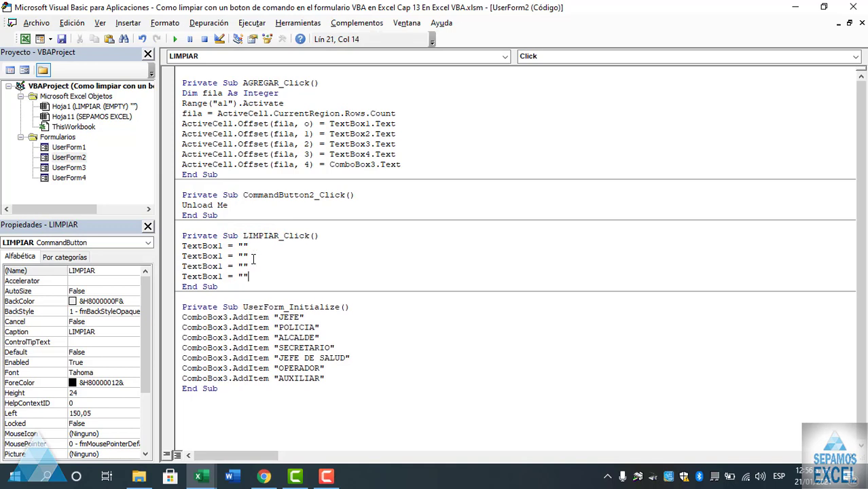
Step: Renumber the copies to TextBox2–TextBox4 and set TextBox2 and TextBox4 to Empty
{"action": "left_click", "coordinate": [222, 256]}
{"action": "key", "text": "BackSpace"}
{"action": "type", "text": "2"}
{"action": "left_click", "coordinate": [254, 259]}
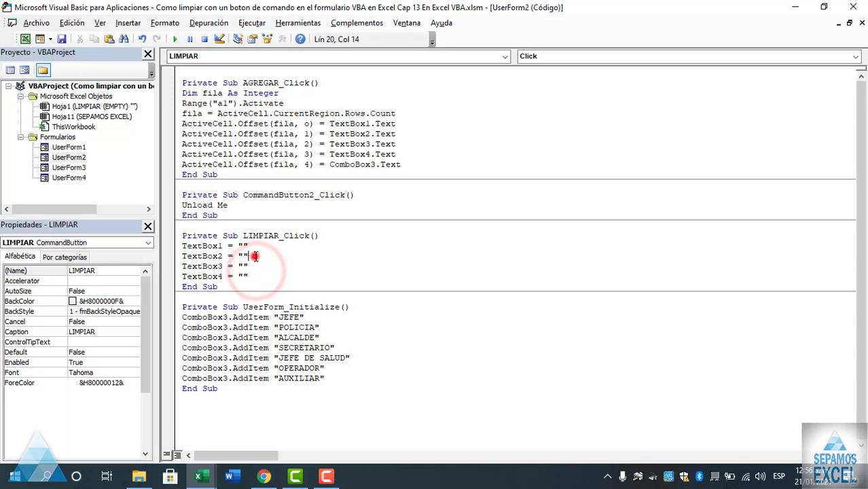
{"action": "key", "text": "BackSpace"}
{"action": "key", "text": "BackSpace"}
{"action": "type", "text": "EMPTY"}
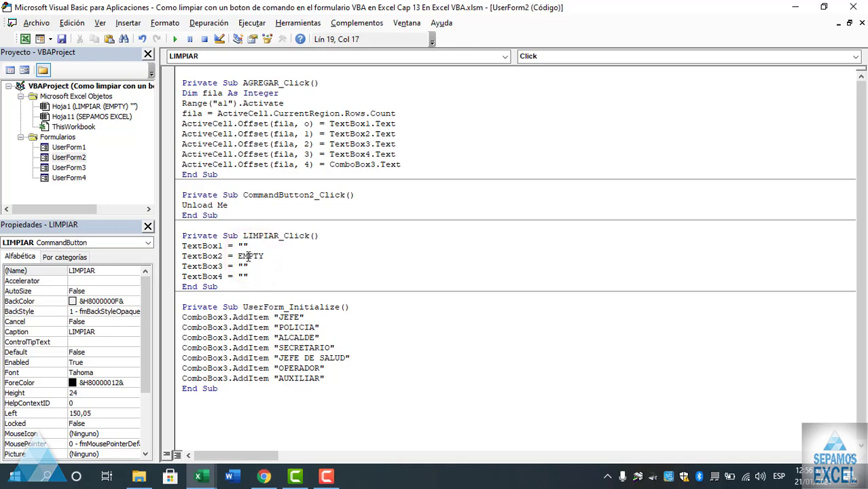
{"action": "left_click", "coordinate": [258, 277]}
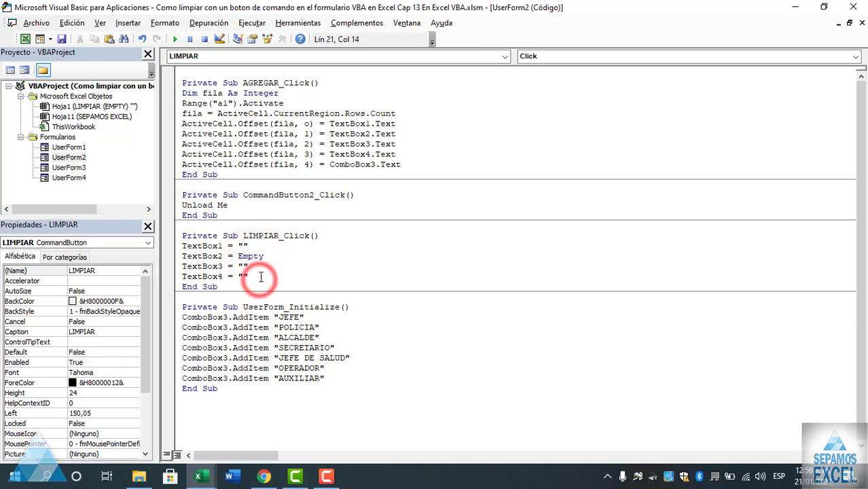
{"action": "key", "text": "BackSpace"}
{"action": "key", "text": "BackSpace"}
{"action": "type", "text": "Empty"}
{"action": "left_click", "coordinate": [339, 269]}
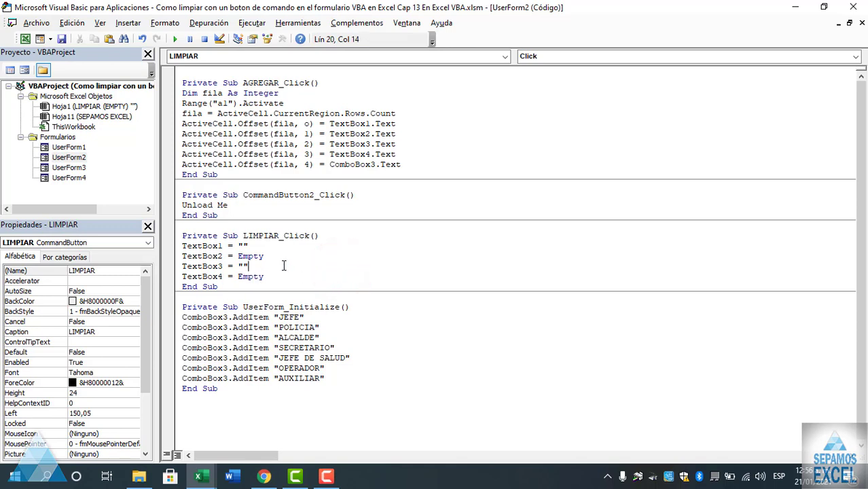
Step: Run the form with sample data, test LIMPIAR, then close it with SALIR
{"action": "key", "text": "F5"}
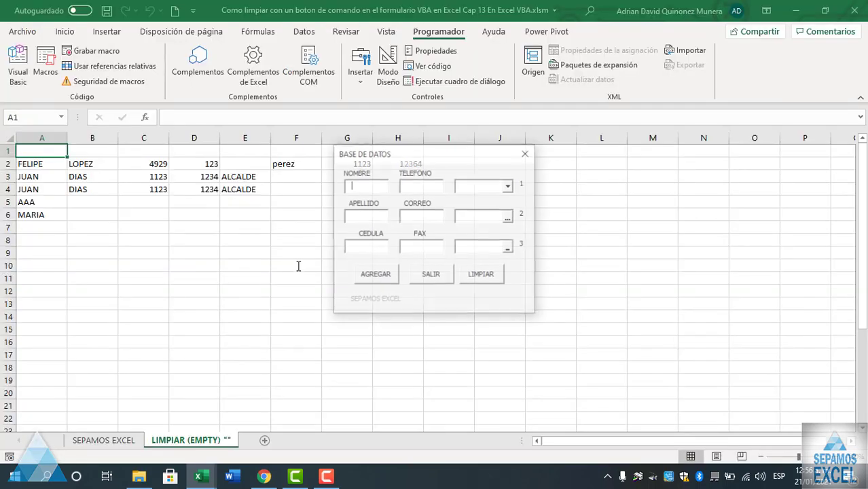
{"action": "left_click_drag", "start_coordinate": [441, 151], "coordinate": [508, 152]}
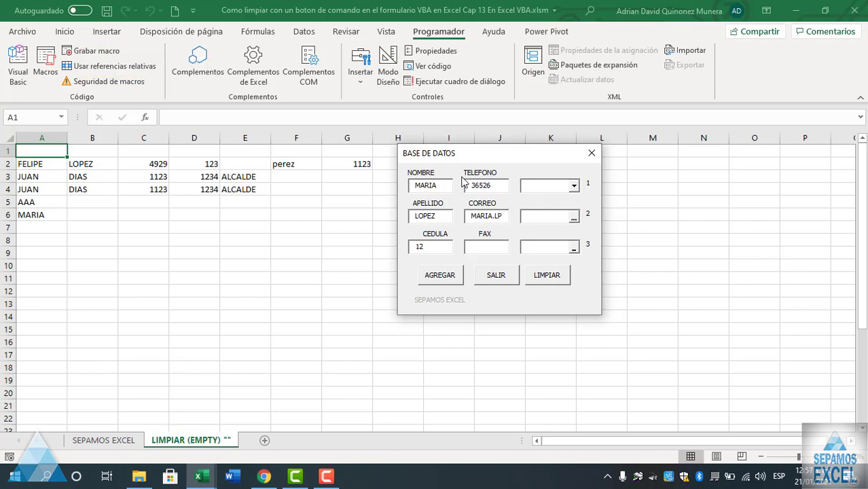
{"action": "type", "text": "528"}
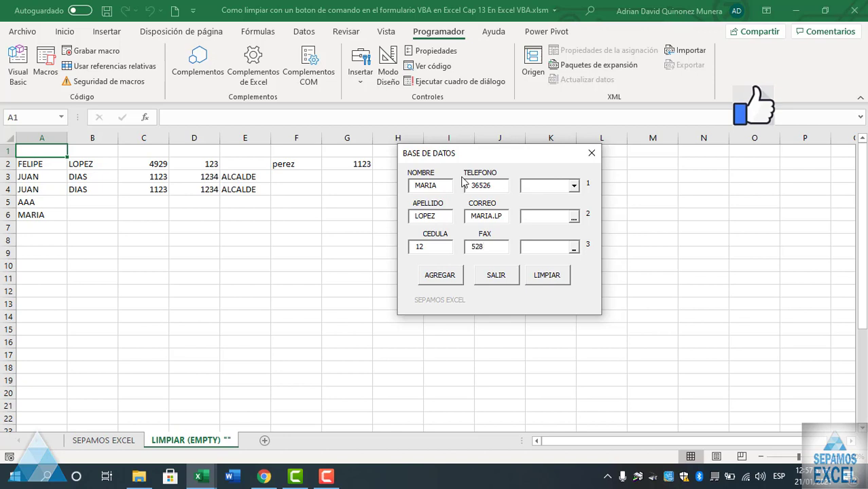
{"action": "left_click", "coordinate": [545, 279]}
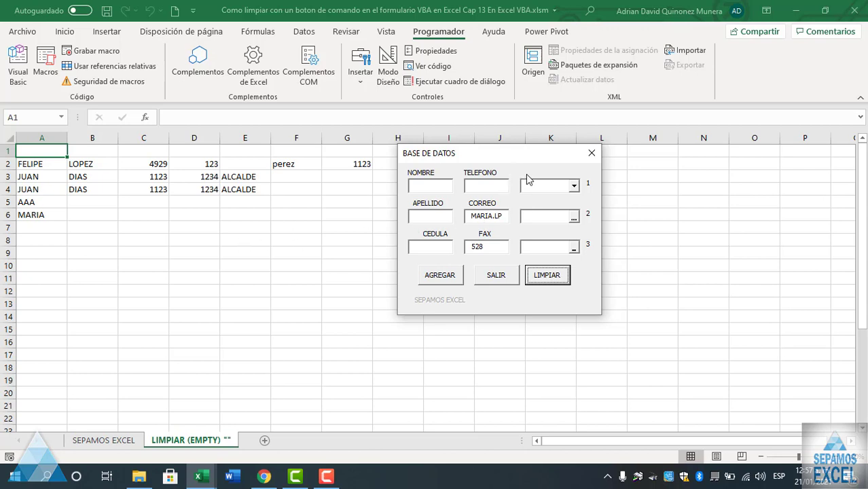
{"action": "left_click", "coordinate": [496, 277]}
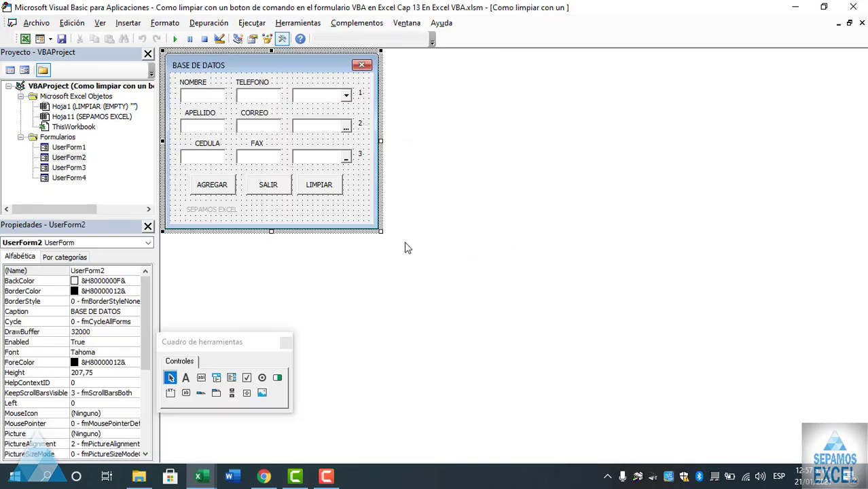
Step: Confirm TELEFONO, CORREO and FAX are TextBox4–6, then select AGREGAR_Click's TextBox4 line
{"action": "double_click", "coordinate": [344, 216]}
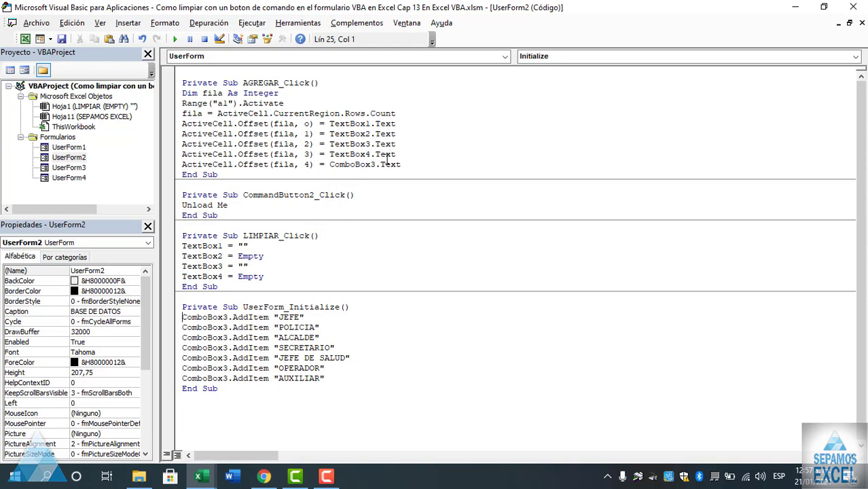
{"action": "double_click", "coordinate": [71, 157]}
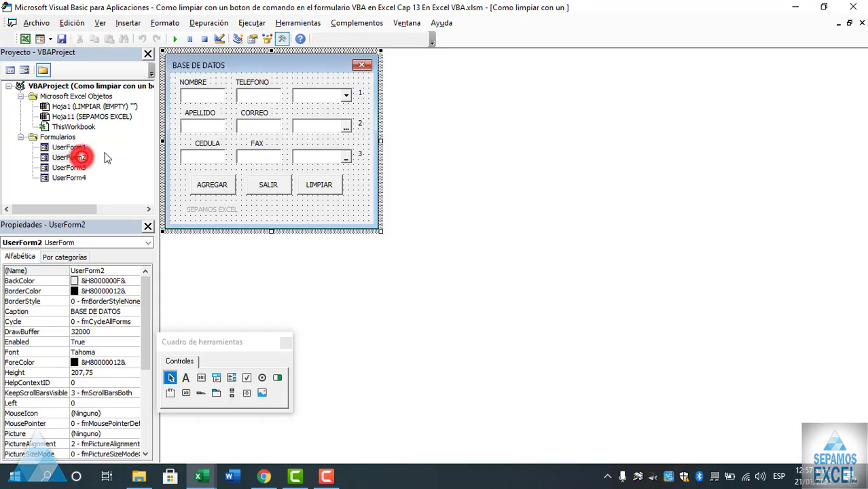
{"action": "left_click", "coordinate": [260, 98]}
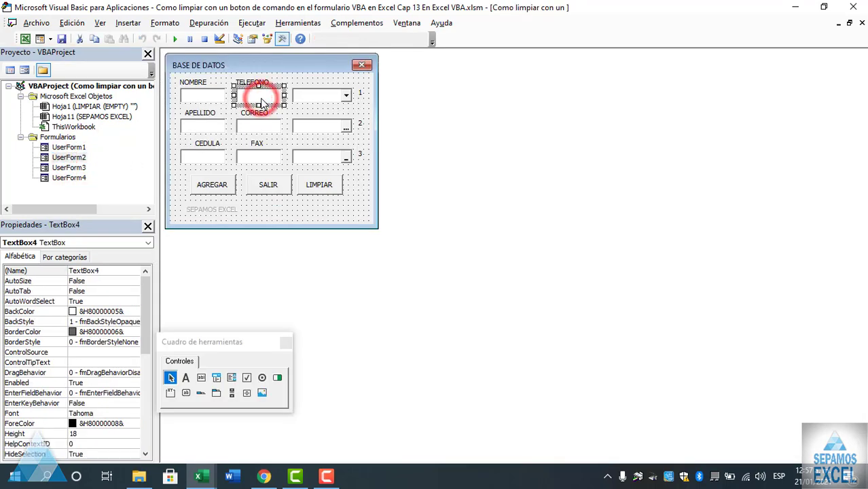
{"action": "left_click", "coordinate": [263, 127]}
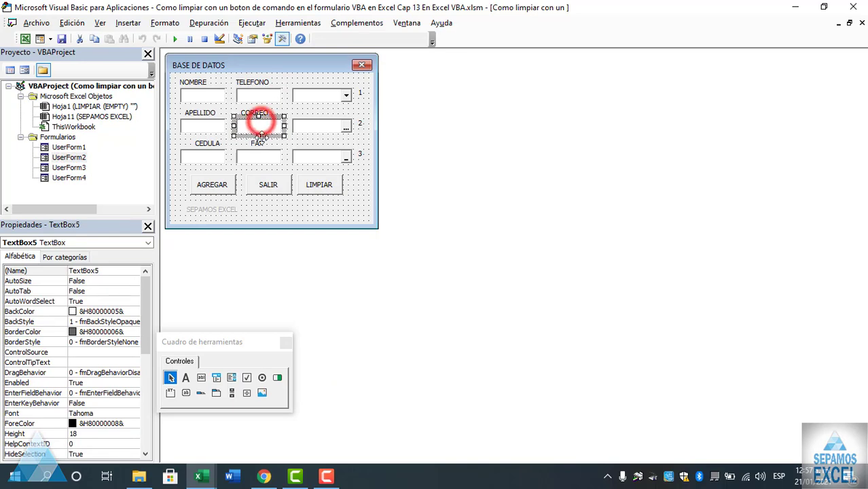
{"action": "left_click", "coordinate": [260, 156]}
{"action": "left_click", "coordinate": [311, 160]}
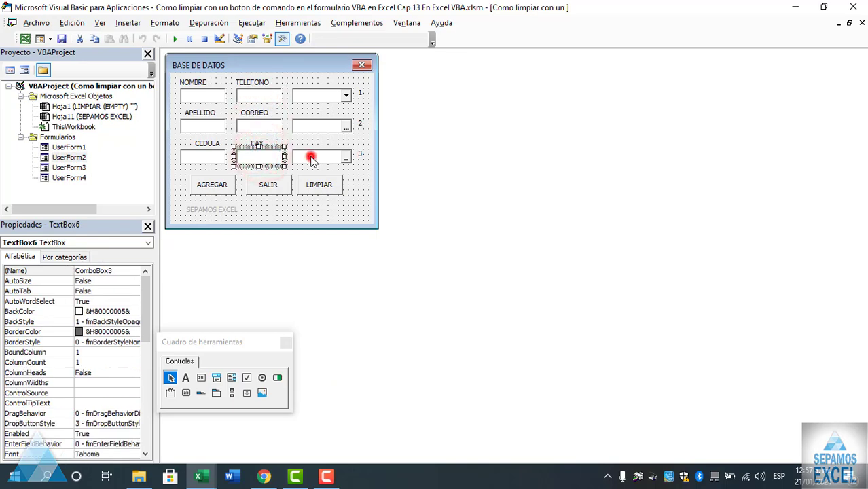
{"action": "double_click", "coordinate": [345, 193]}
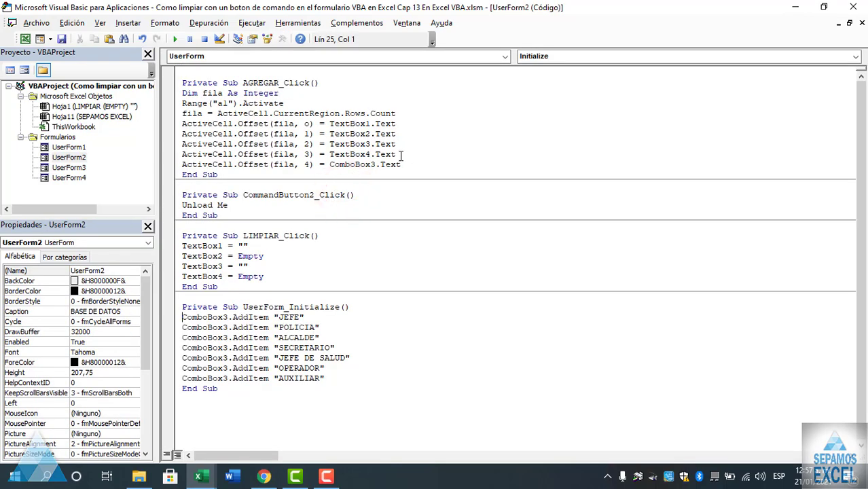
{"action": "left_click_drag", "start_coordinate": [399, 154], "coordinate": [182, 155]}
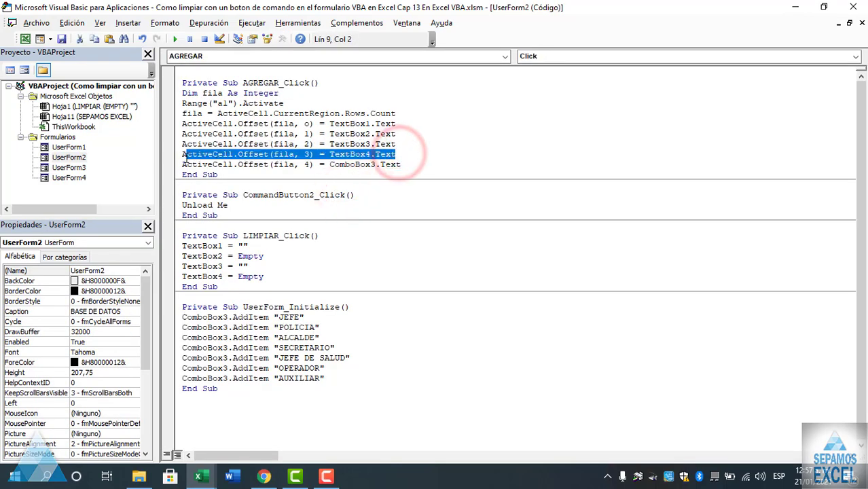
Step: Duplicate AGREGAR_Click's TextBox4 line twice as TextBox5 and TextBox6 lines
{"action": "right_click", "coordinate": [189, 164]}
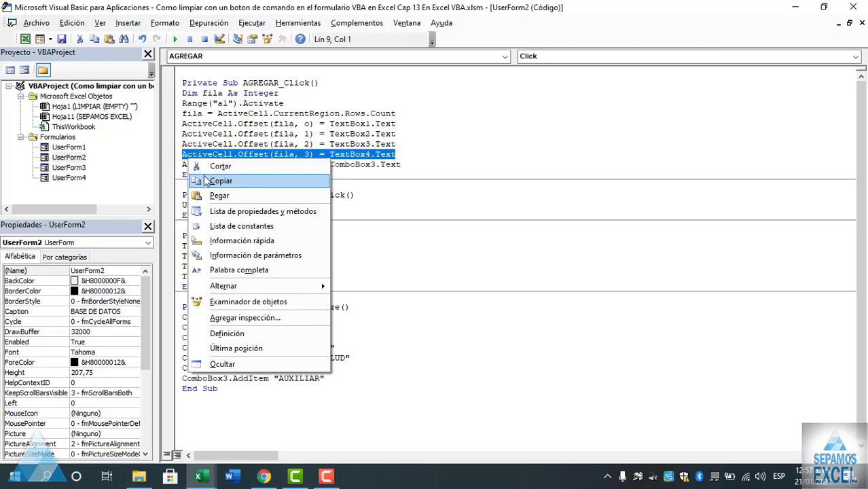
{"action": "left_click", "coordinate": [206, 178]}
{"action": "left_click", "coordinate": [402, 154]}
{"action": "key", "text": "Return"}
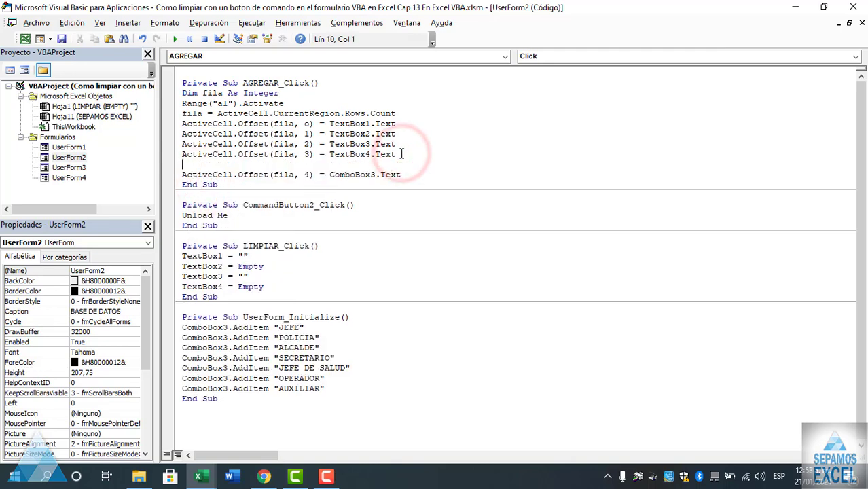
{"action": "key", "text": "ctrl+v"}
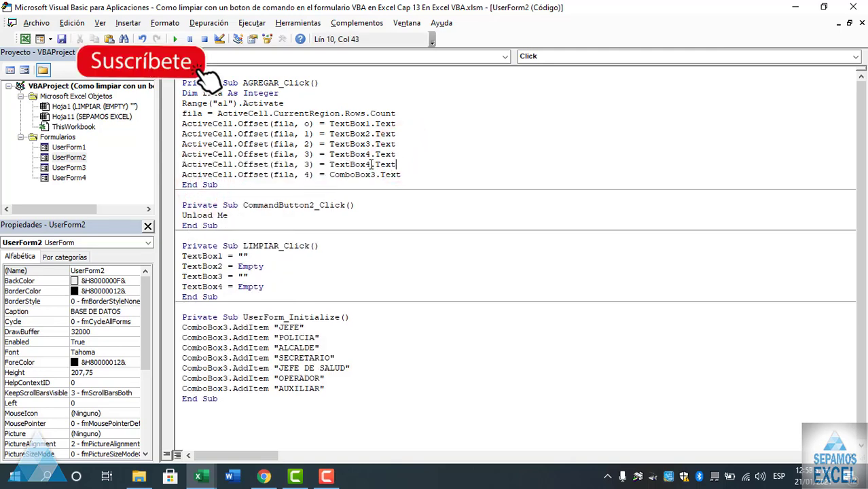
{"action": "left_click", "coordinate": [372, 164]}
{"action": "key", "text": "BackSpace"}
{"action": "type", "text": "5"}
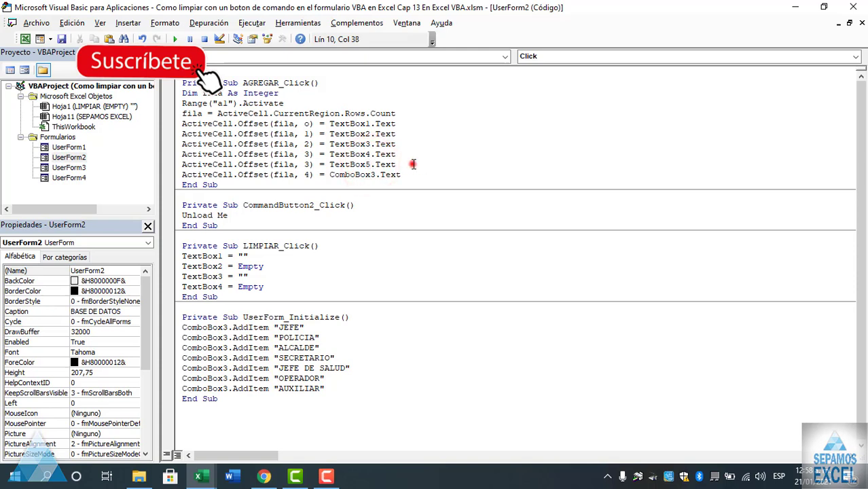
{"action": "left_click", "coordinate": [413, 163]}
{"action": "key", "text": "Return"}
{"action": "key", "text": "ctrl+v"}
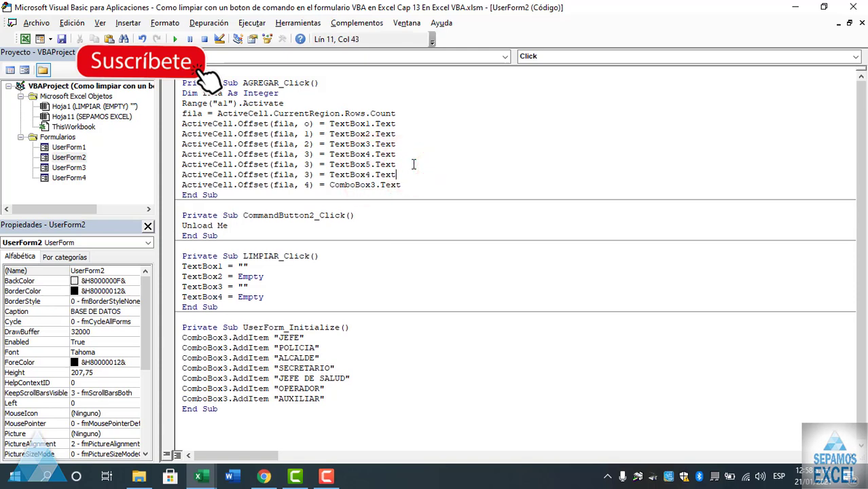
{"action": "left_click", "coordinate": [372, 174]}
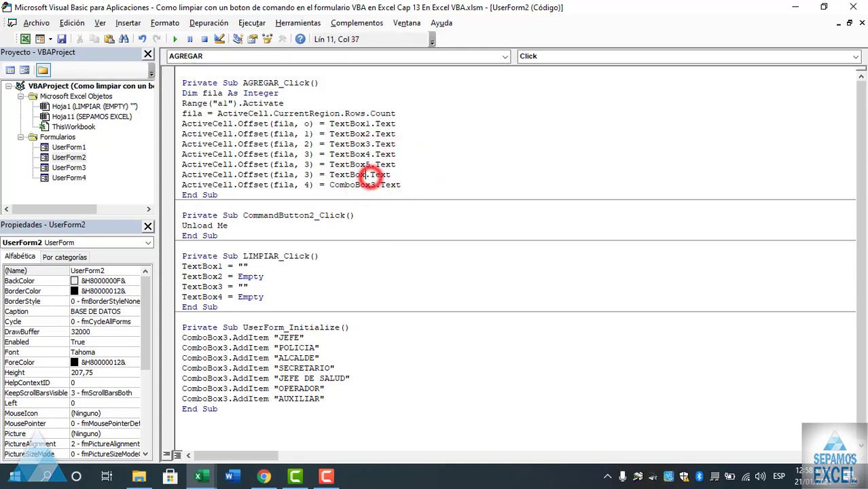
{"action": "key", "text": "BackSpace"}
{"action": "type", "text": "6"}
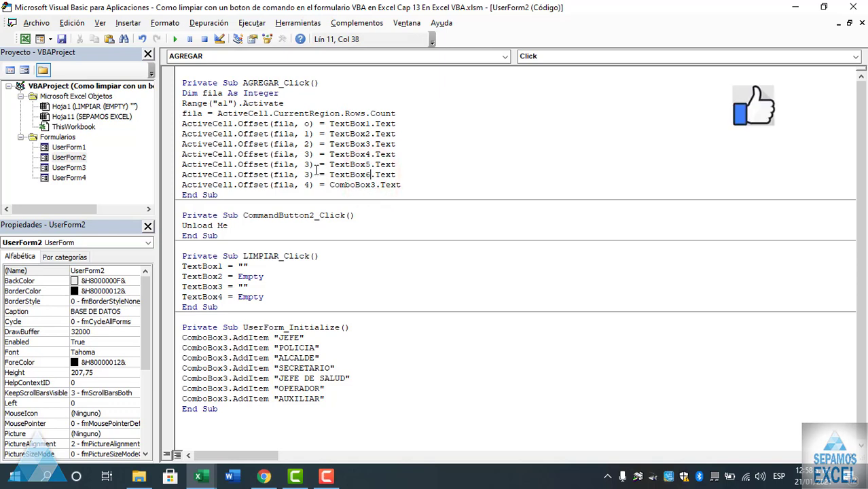
Step: Set column offsets to 4 for TextBox5, 5 for TextBox6 and 6 for ComboBox3
{"action": "left_click", "coordinate": [311, 165]}
{"action": "key", "text": "BackSpace"}
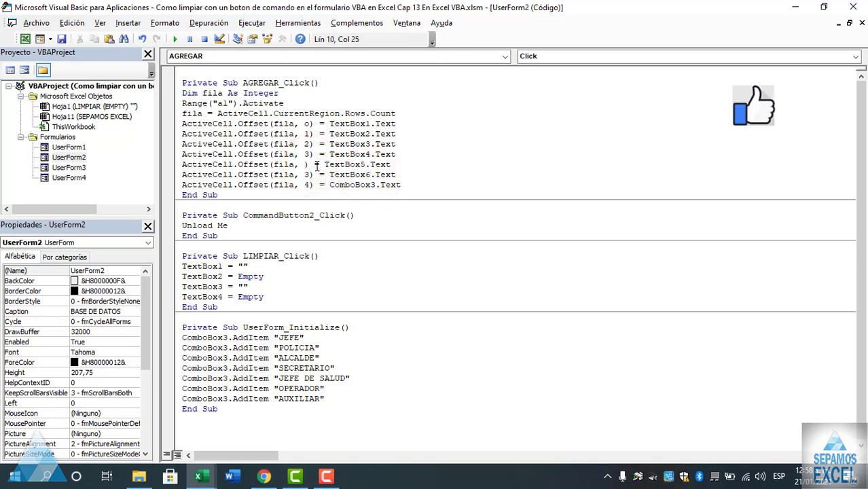
{"action": "type", "text": "4"}
{"action": "key", "text": "BackSpace"}
{"action": "type", "text": "5"}
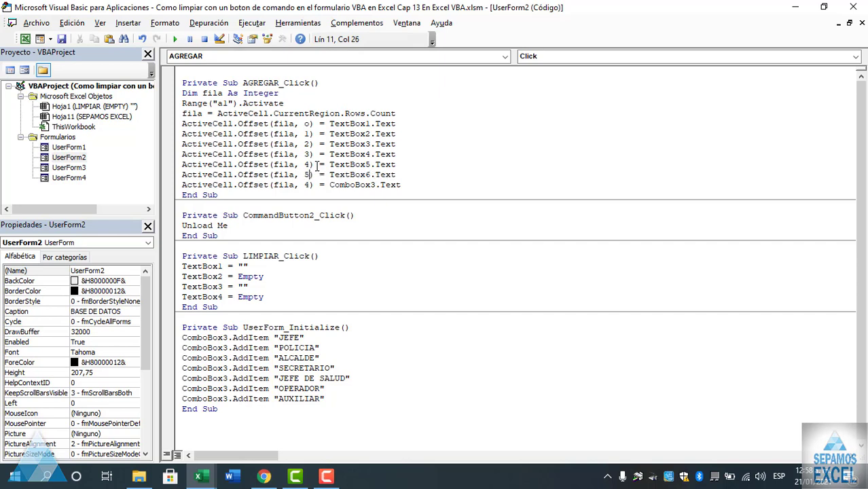
{"action": "key", "text": "BackSpace"}
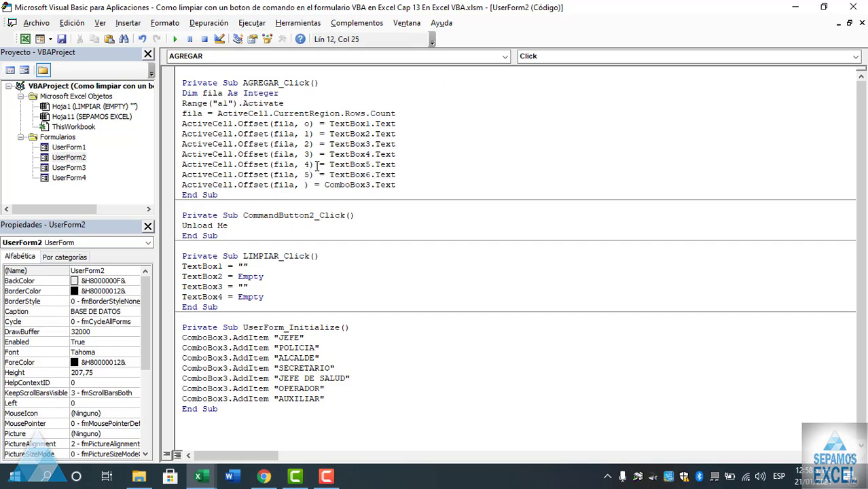
{"action": "type", "text": "6"}
{"action": "left_click", "coordinate": [446, 185]}
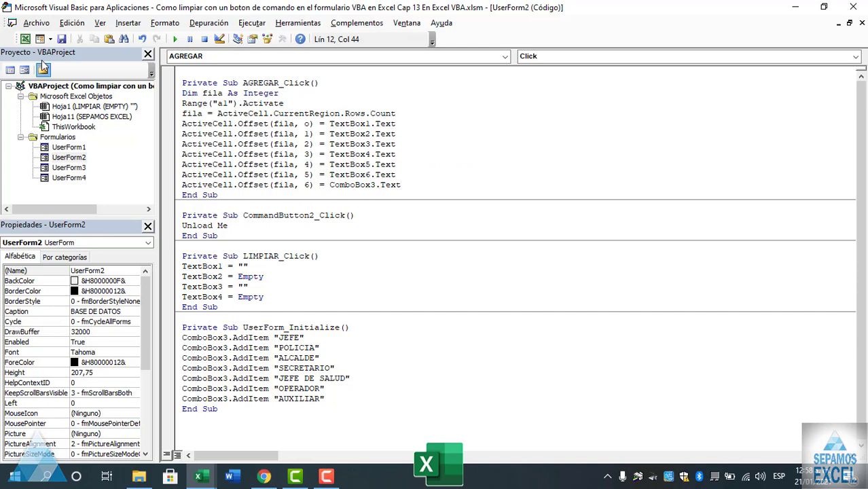
Step: Clear the old test rows in A2:J10 and return to the VBA editor
{"action": "left_click", "coordinate": [25, 38]}
{"action": "left_click_drag", "start_coordinate": [490, 263], "coordinate": [25, 162]}
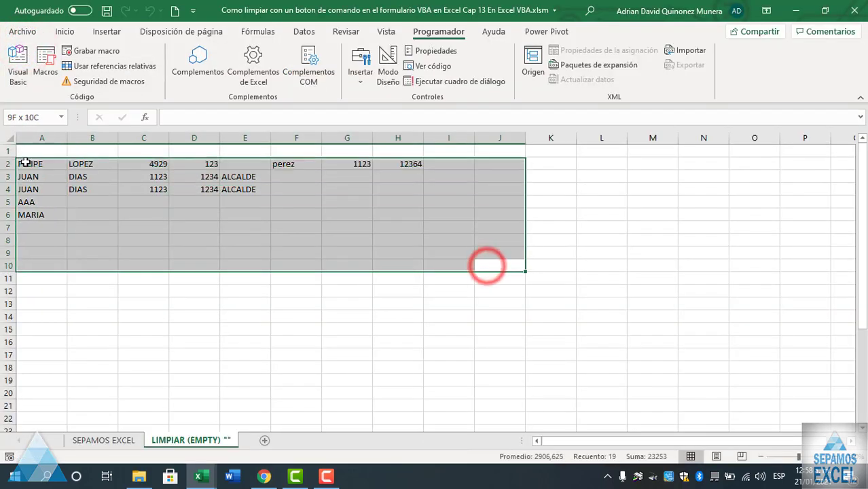
{"action": "key", "text": "Delete"}
{"action": "left_click", "coordinate": [207, 301]}
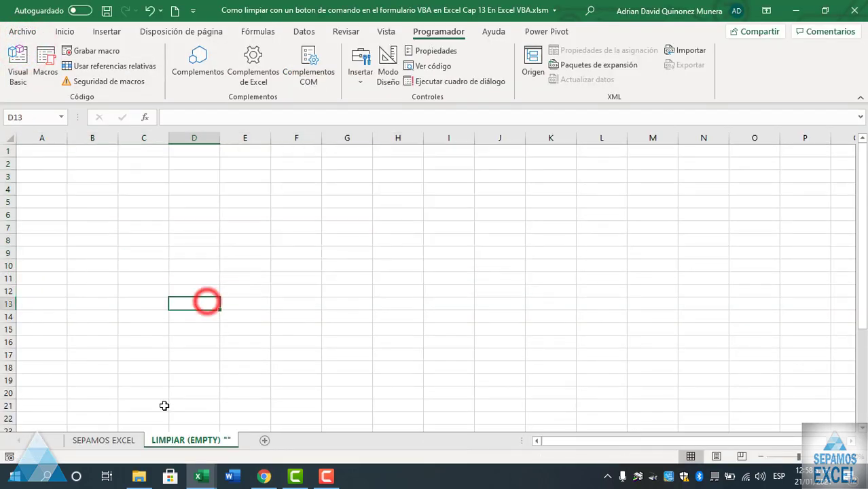
{"action": "mouse_move", "coordinate": [227, 475]}
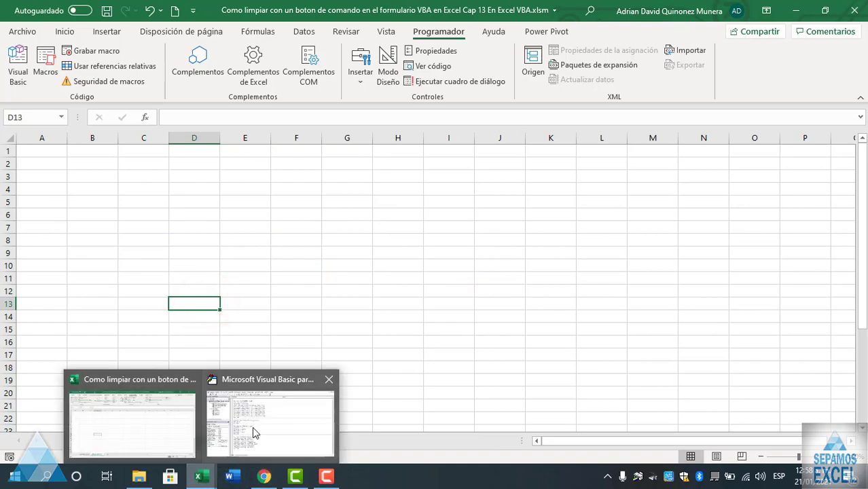
{"action": "left_click", "coordinate": [251, 424]}
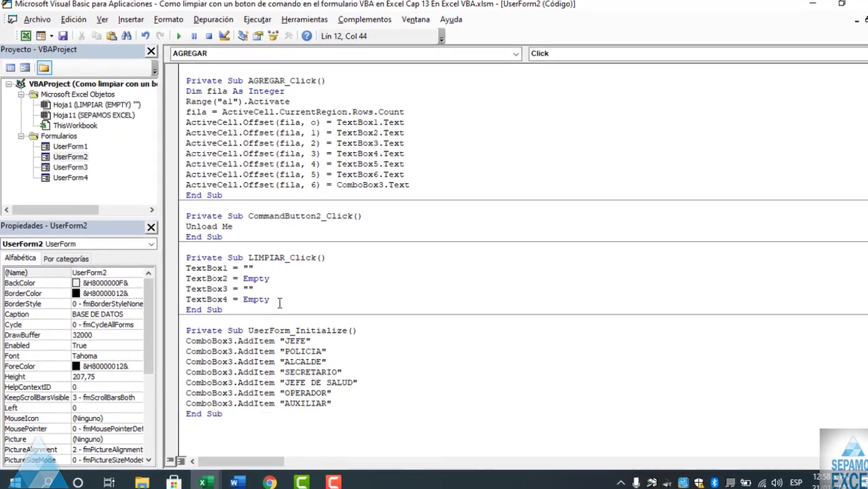
Step: Copy LIMPIAR_Click's TextBox4 = Empty line and paste three copies below it
{"action": "left_click", "coordinate": [274, 299]}
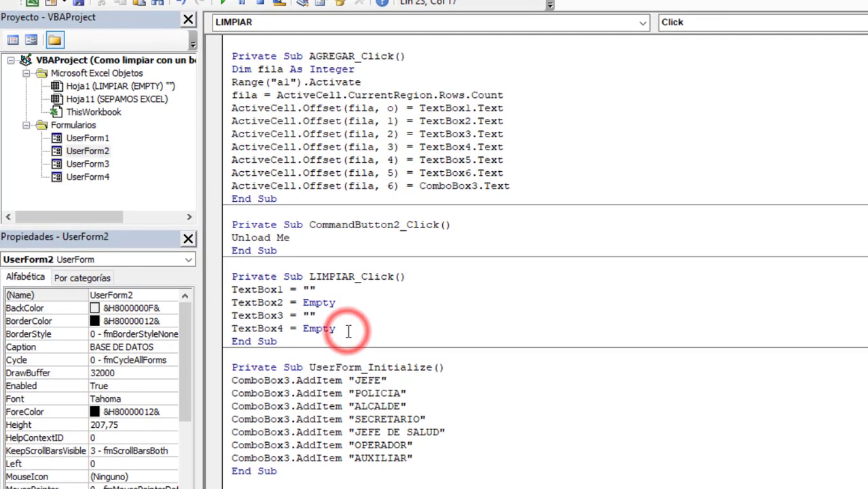
{"action": "key", "text": "Return"}
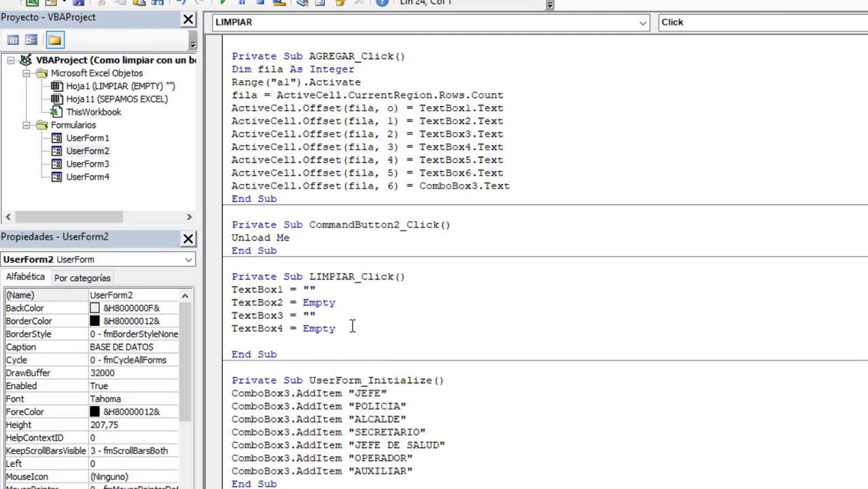
{"action": "left_click_drag", "start_coordinate": [336, 329], "coordinate": [235, 329]}
{"action": "right_click", "coordinate": [240, 330]}
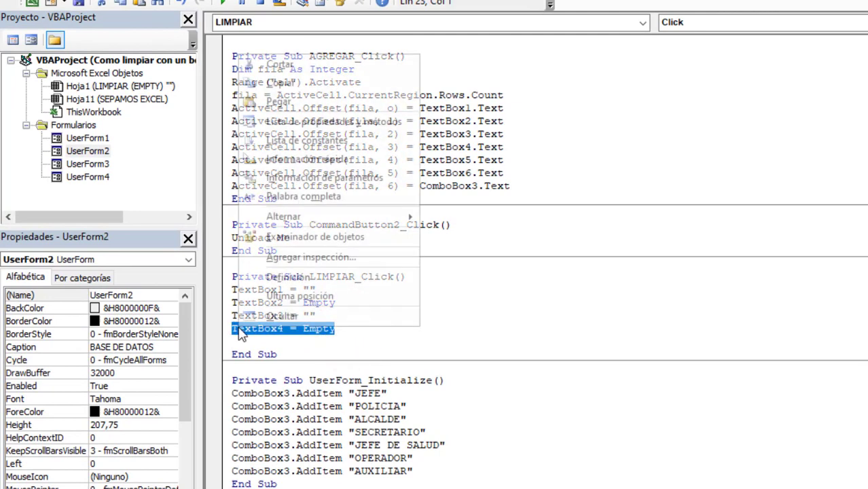
{"action": "left_click", "coordinate": [283, 82]}
{"action": "left_click", "coordinate": [345, 329]}
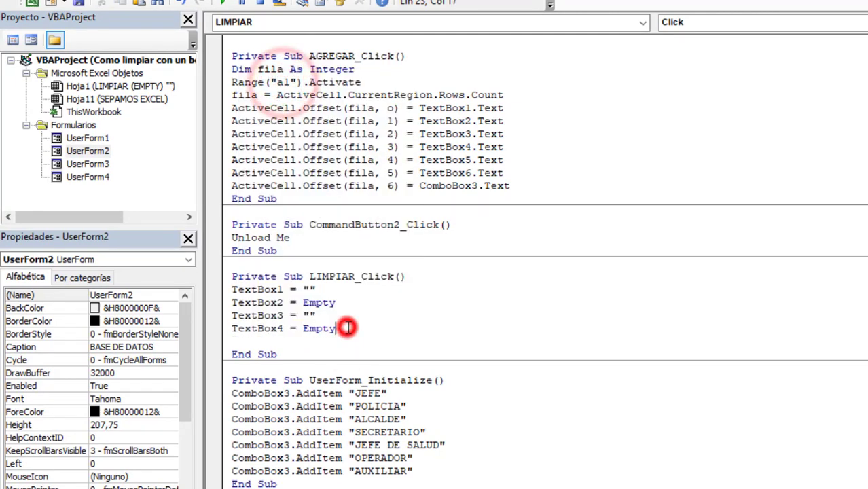
{"action": "key", "text": "Return"}
{"action": "key", "text": "ctrl+v"}
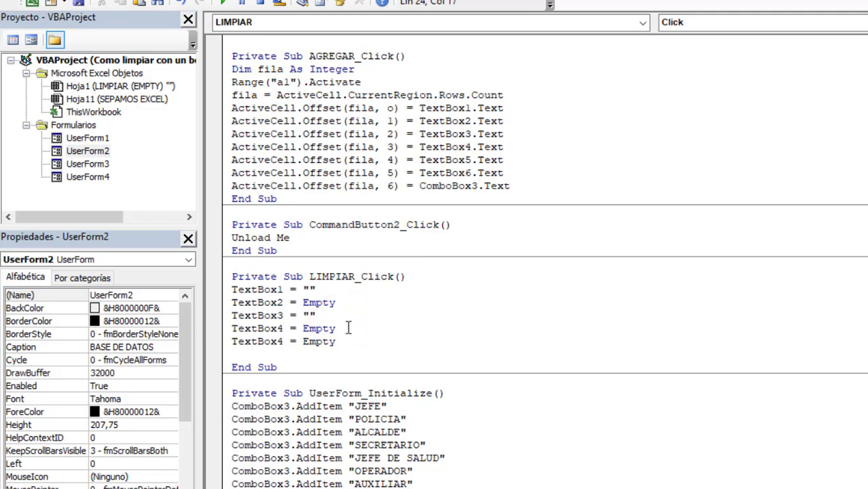
{"action": "key", "text": "Return"}
{"action": "key", "text": "ctrl+v"}
{"action": "key", "text": "Return"}
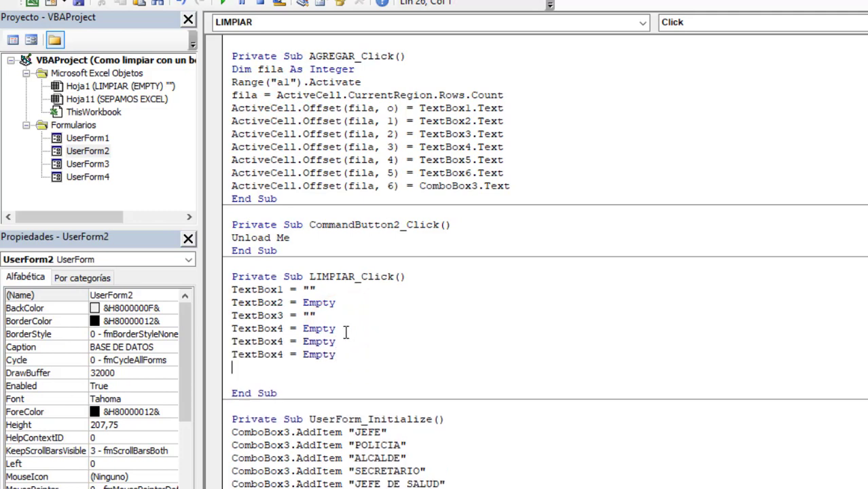
{"action": "key", "text": "ctrl+v"}
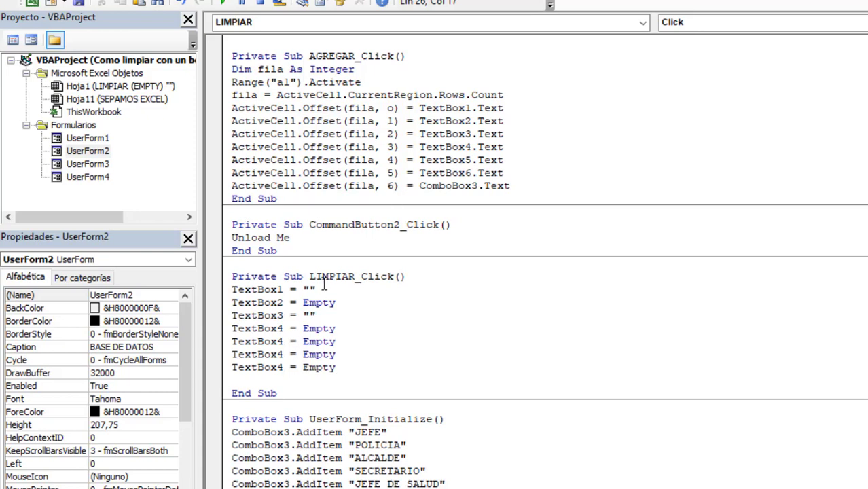
Step: Rename the three copies to TextBox5, TextBox6 and ComboBox1
{"action": "left_click", "coordinate": [293, 340]}
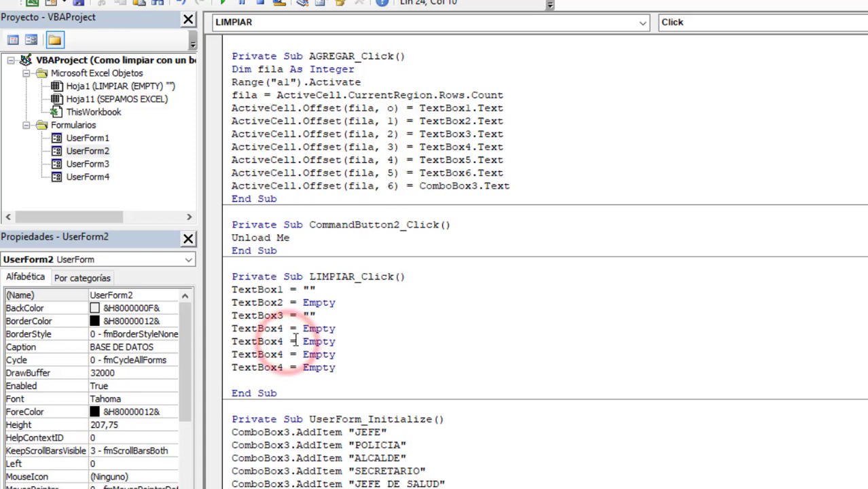
{"action": "key", "text": "BackSpace"}
{"action": "key", "text": "BackSpace"}
{"action": "type", "text": "5"}
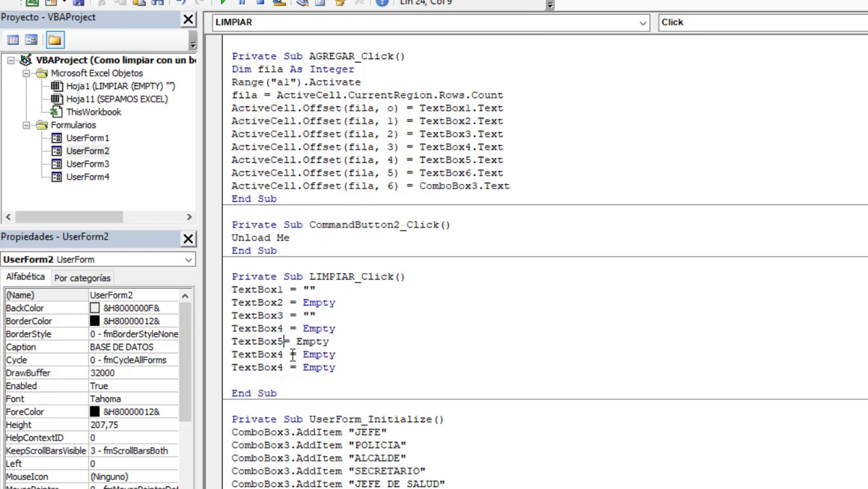
{"action": "left_click", "coordinate": [285, 354]}
{"action": "key", "text": "BackSpace"}
{"action": "type", "text": "6"}
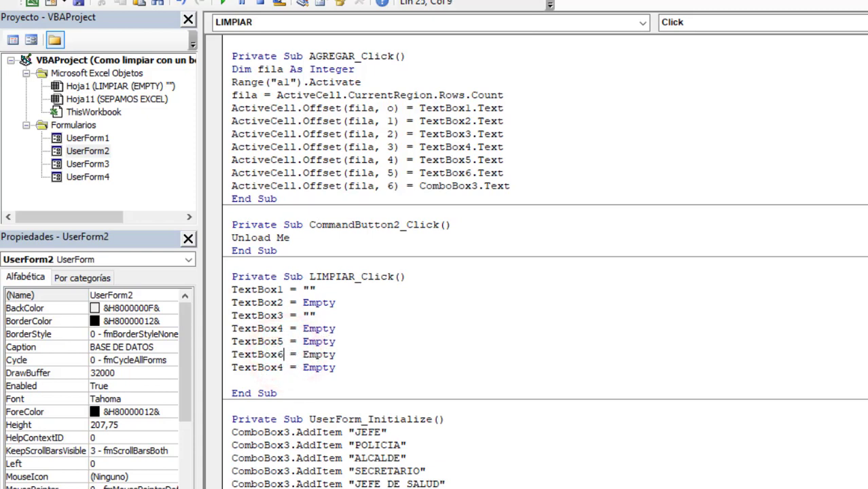
{"action": "left_click", "coordinate": [355, 365]}
{"action": "left_click", "coordinate": [284, 367]}
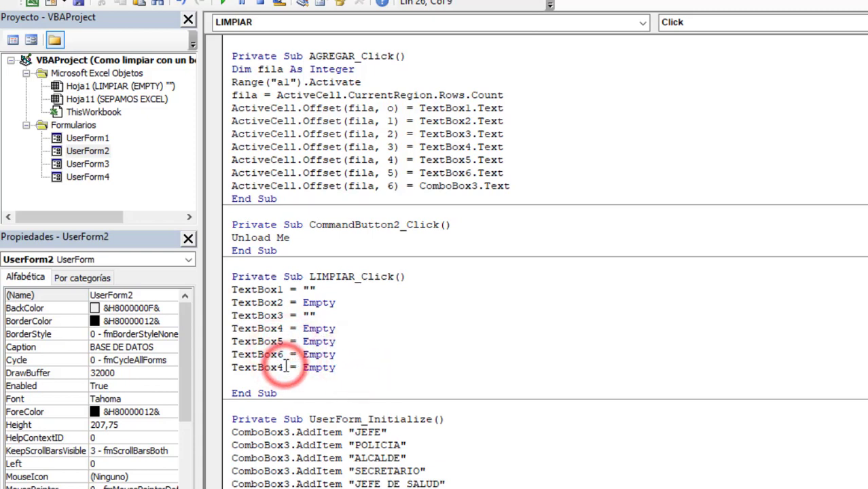
{"action": "key", "text": "BackSpace"}
{"action": "key", "text": "BackSpace"}
{"action": "key", "text": "BackSpace"}
{"action": "key", "text": "BackSpace"}
{"action": "key", "text": "BackSpace"}
{"action": "key", "text": "BackSpace"}
{"action": "key", "text": "BackSpace"}
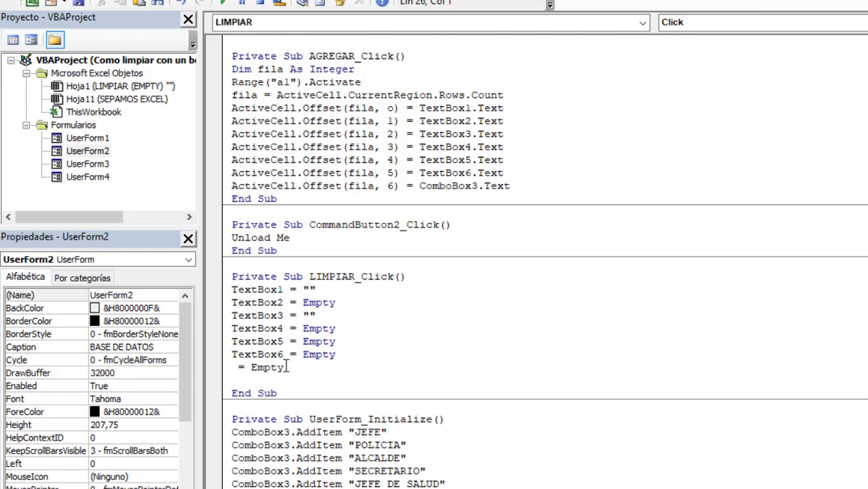
{"action": "type", "text": "COMBO "}
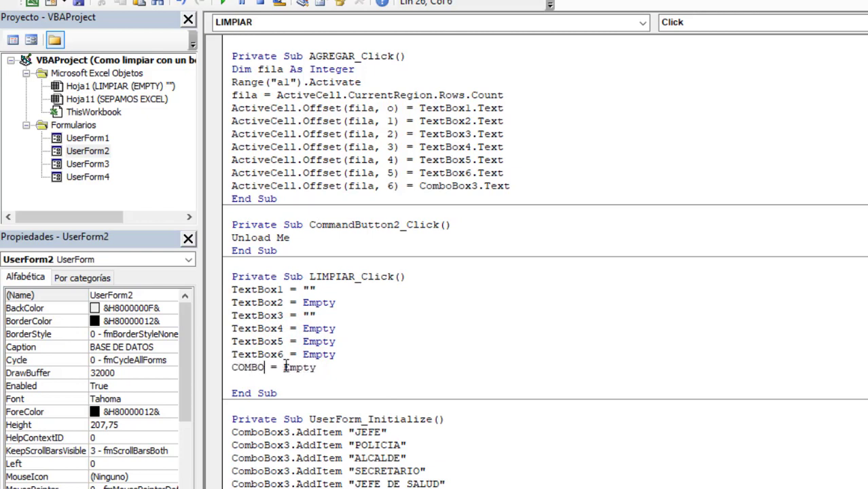
{"action": "type", "text": "BOX1"}
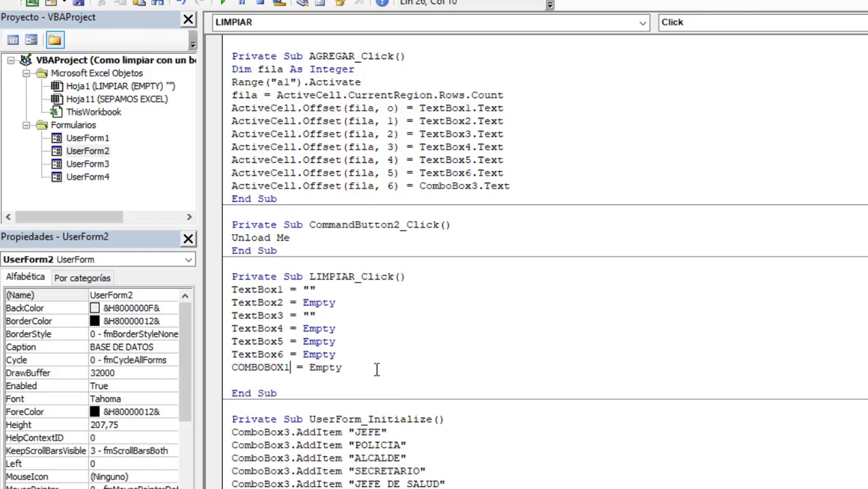
{"action": "left_click", "coordinate": [367, 355]}
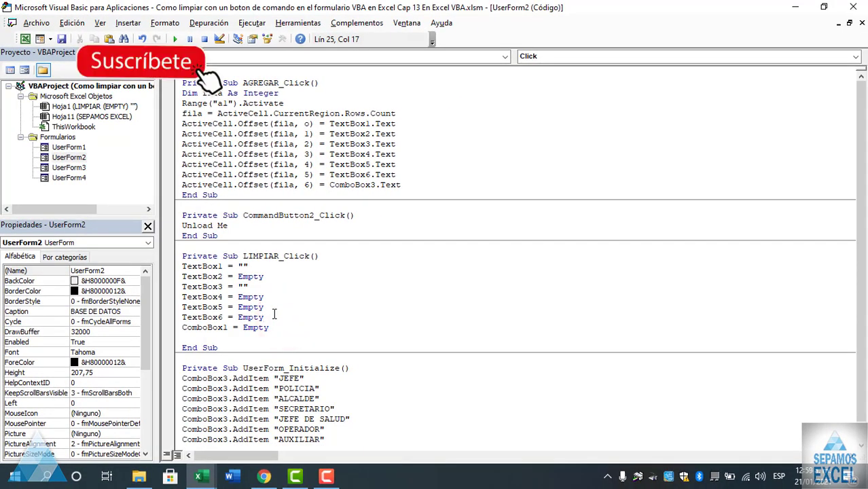
Step: Change the TextBox5 and ComboBox1 lines from Empty to ""
{"action": "key", "text": "BackSpace"}
{"action": "key", "text": "BackSpace"}
{"action": "key", "text": "BackSpace"}
{"action": "key", "text": "BackSpace"}
{"action": "type", "text": "\"\""}
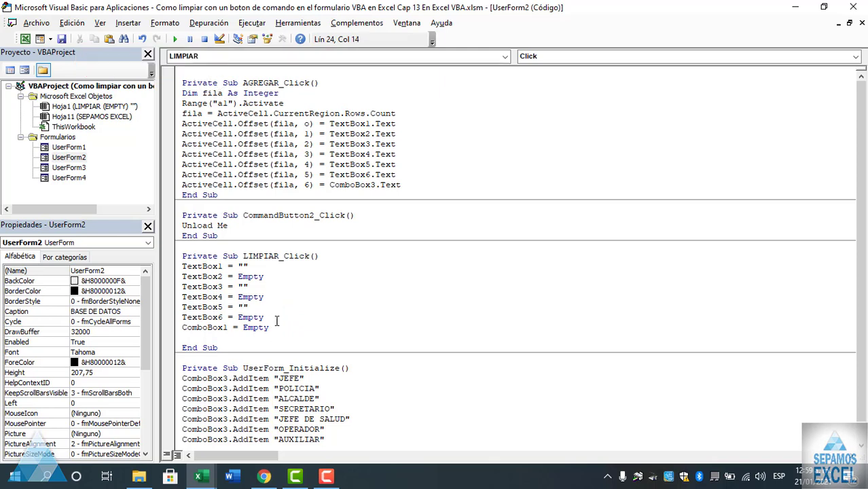
{"action": "left_click", "coordinate": [274, 329]}
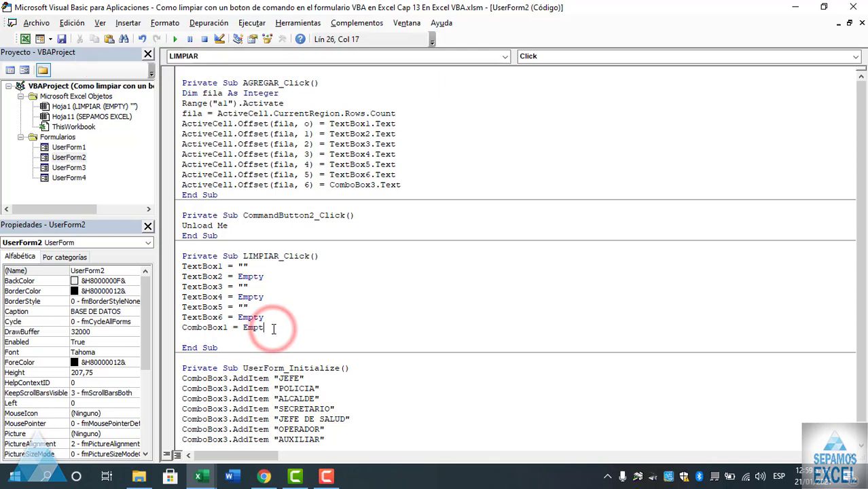
{"action": "key", "text": "BackSpace"}
{"action": "key", "text": "BackSpace"}
{"action": "key", "text": "BackSpace"}
{"action": "type", "text": "\""}
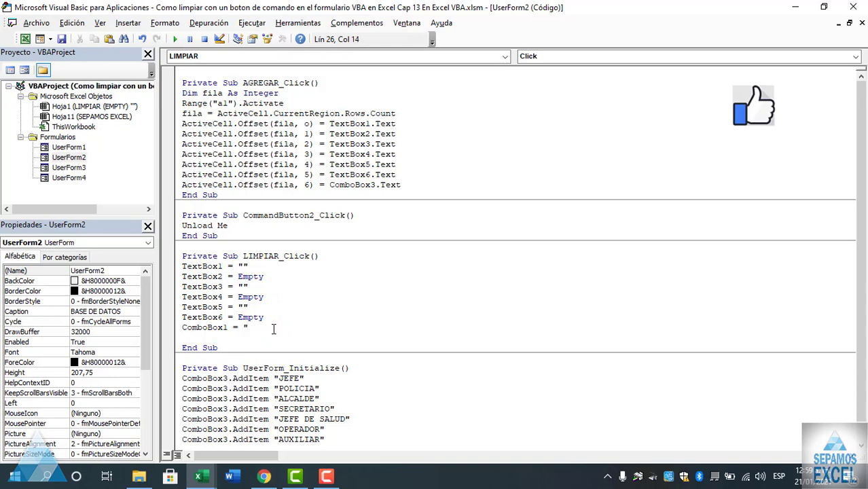
{"action": "left_click", "coordinate": [301, 329]}
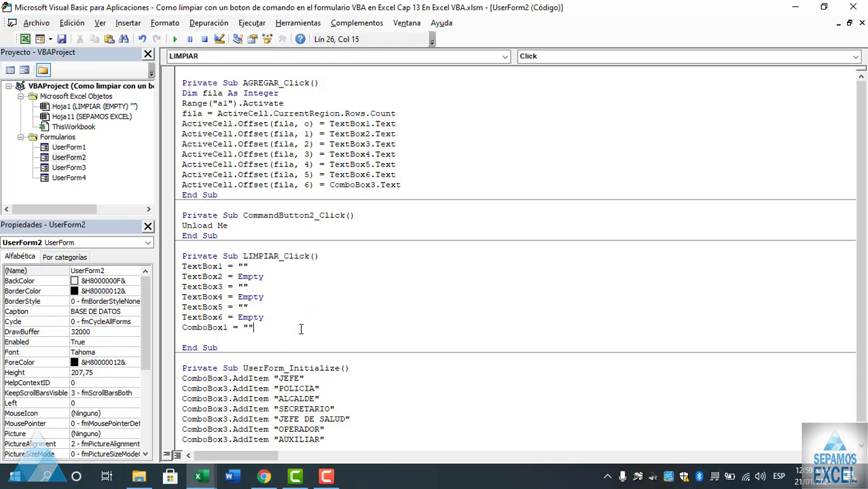
Step: Run the form and fill all six fields with a test record, choosing JEFE DE SALUD
{"action": "key", "text": "F5"}
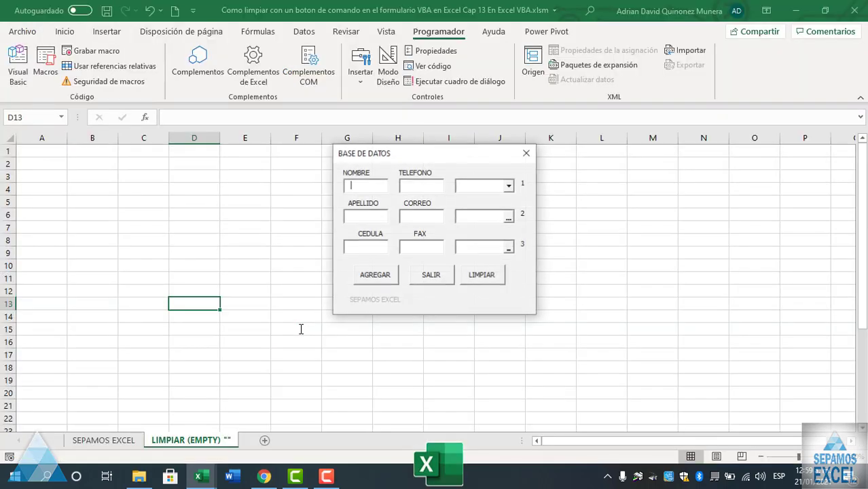
{"action": "left_click_drag", "start_coordinate": [405, 161], "coordinate": [479, 156]}
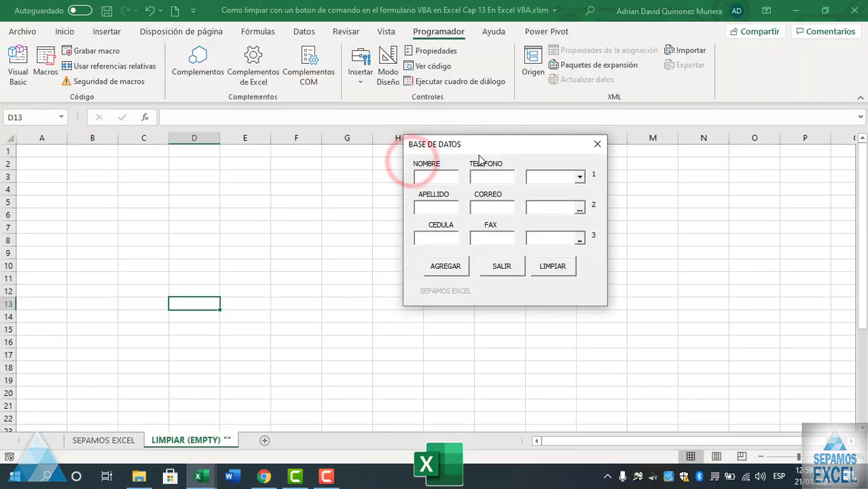
{"action": "type", "text": "ADRIAN"}
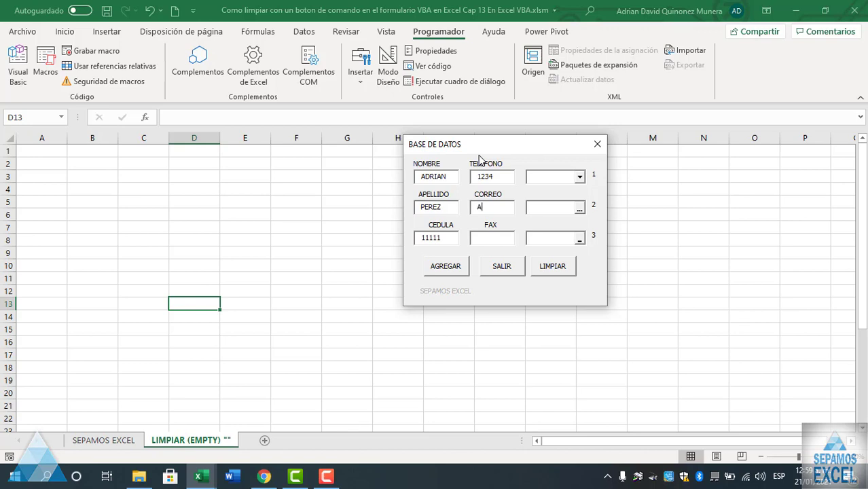
{"action": "type", "text": "DQ"}
{"action": "left_click", "coordinate": [581, 241]}
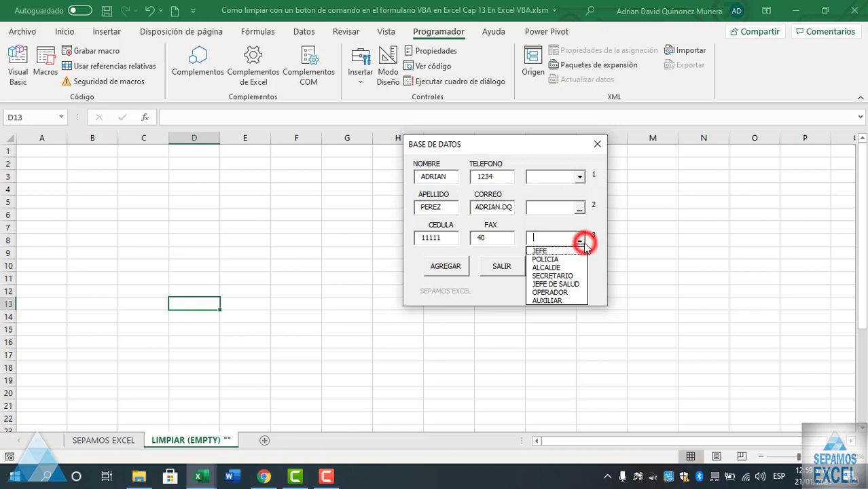
{"action": "left_click", "coordinate": [556, 284]}
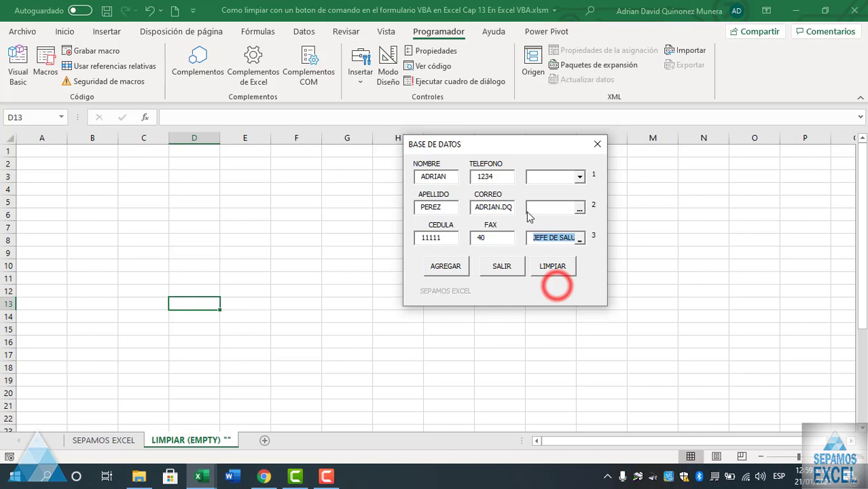
{"action": "left_click", "coordinate": [499, 155]}
{"action": "left_click_drag", "start_coordinate": [497, 145], "coordinate": [567, 128]}
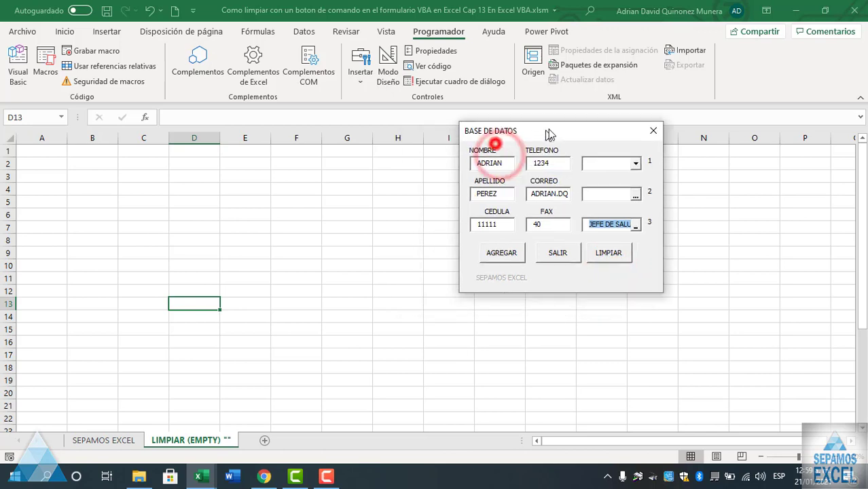
Step: Add the test record to the sheet several times, clear the fields with LIMPIAR, and close the form
{"action": "left_click", "coordinate": [518, 250]}
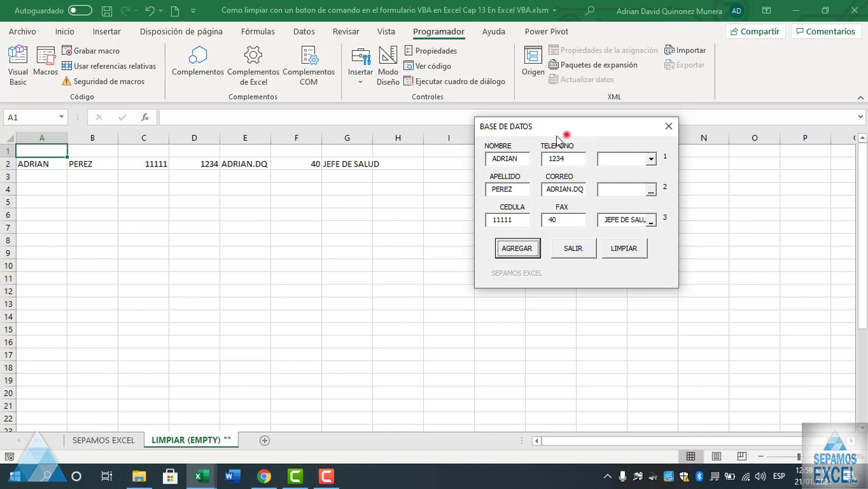
{"action": "left_click_drag", "start_coordinate": [569, 136], "coordinate": [561, 129]}
{"action": "left_click", "coordinate": [516, 240]}
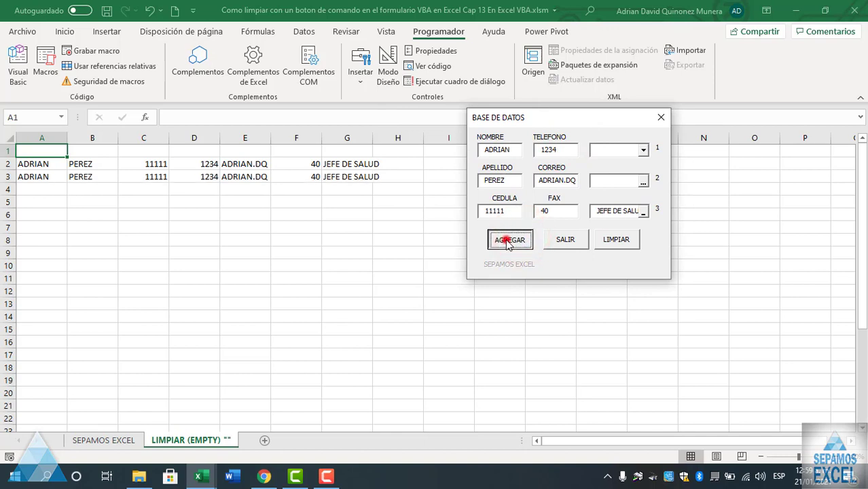
{"action": "left_click", "coordinate": [508, 242]}
{"action": "left_click", "coordinate": [509, 242]}
{"action": "left_click", "coordinate": [509, 242]}
{"action": "left_click", "coordinate": [508, 242]}
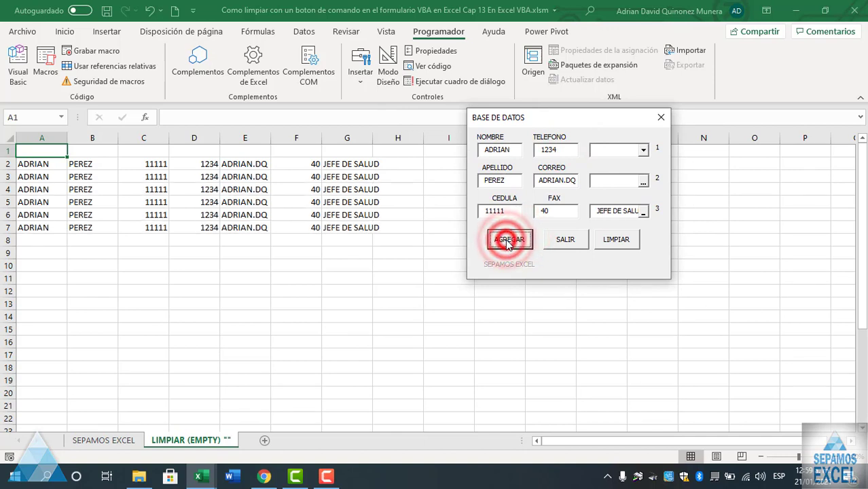
{"action": "left_click", "coordinate": [630, 243]}
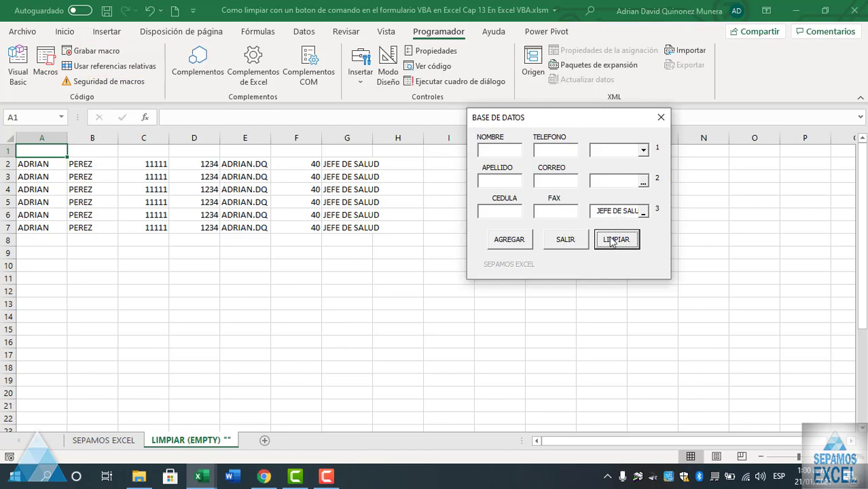
{"action": "left_click", "coordinate": [563, 241]}
Step: Correct ComboBox1 to ComboBox3 in LIMPIAR_Click
{"action": "double_click", "coordinate": [359, 202]}
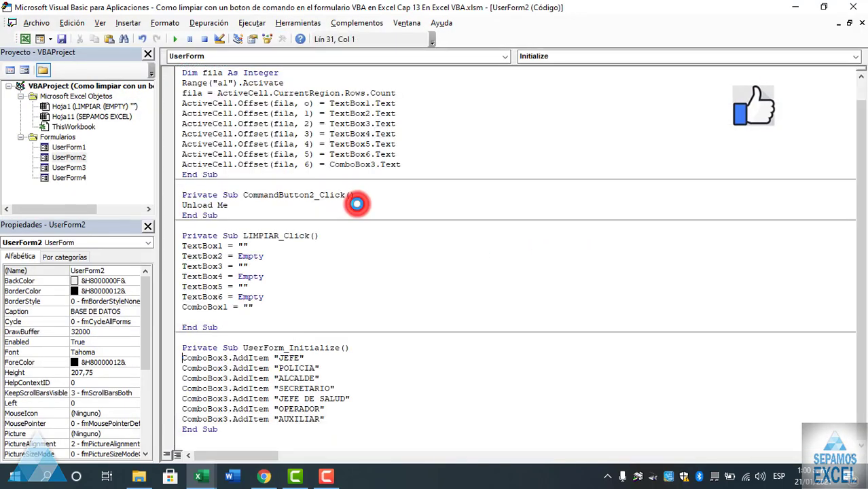
{"action": "left_click", "coordinate": [228, 308]}
{"action": "key", "text": "BackSpace"}
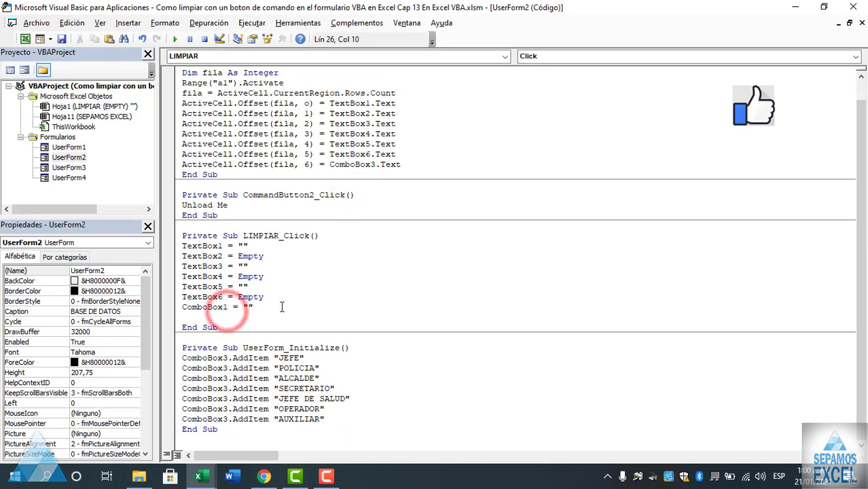
{"action": "type", "text": "3"}
{"action": "left_click", "coordinate": [371, 295]}
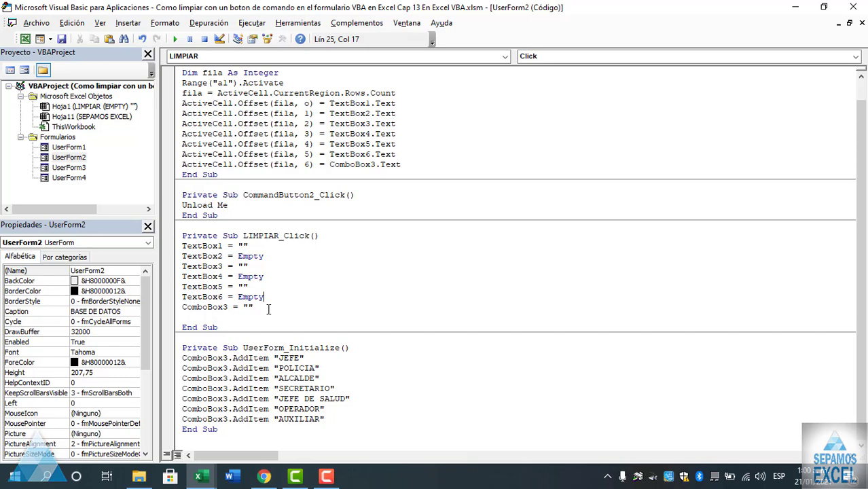
Step: Copy LIMPIAR's clearing lines to the end of AGREGAR_Click and run the form
{"action": "scroll", "coordinate": [268, 278], "scroll_direction": "up", "scroll_amount": 1}
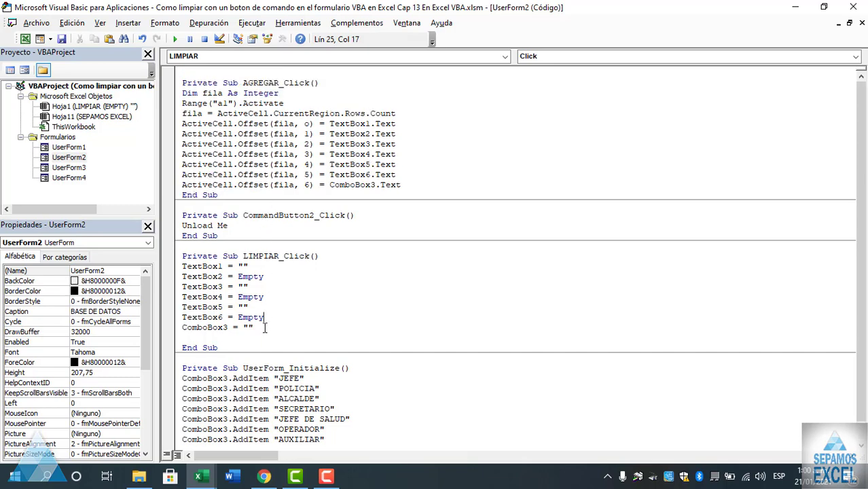
{"action": "left_click_drag", "start_coordinate": [261, 328], "coordinate": [205, 297]}
{"action": "left_click_drag", "start_coordinate": [261, 327], "coordinate": [184, 266]}
{"action": "key", "text": "ctrl+c"}
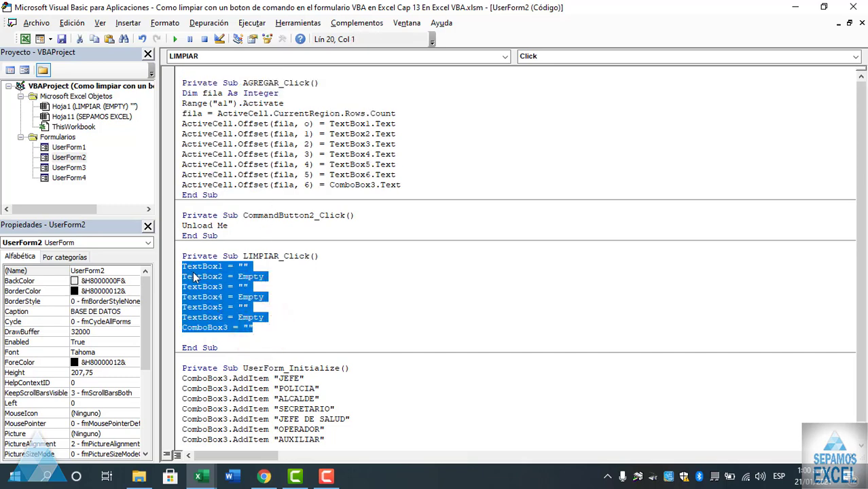
{"action": "right_click", "coordinate": [195, 276]}
{"action": "left_click", "coordinate": [235, 81]}
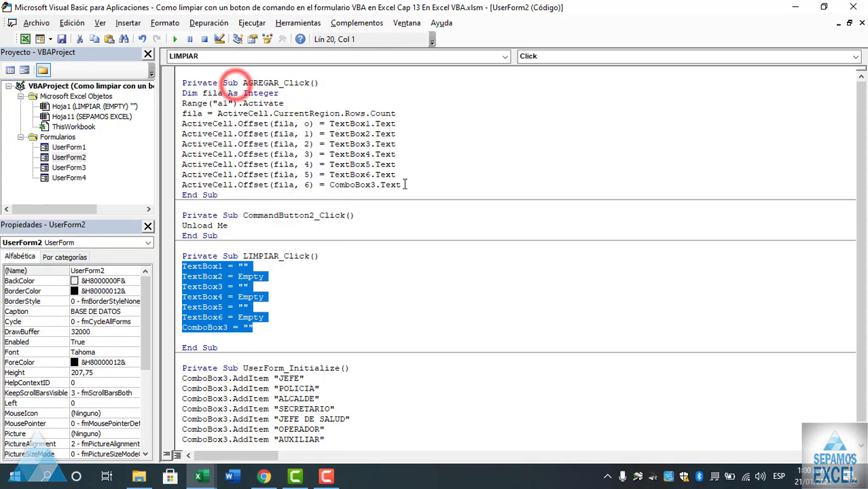
{"action": "left_click", "coordinate": [405, 184]}
{"action": "key", "text": "Return"}
{"action": "key", "text": "Return"}
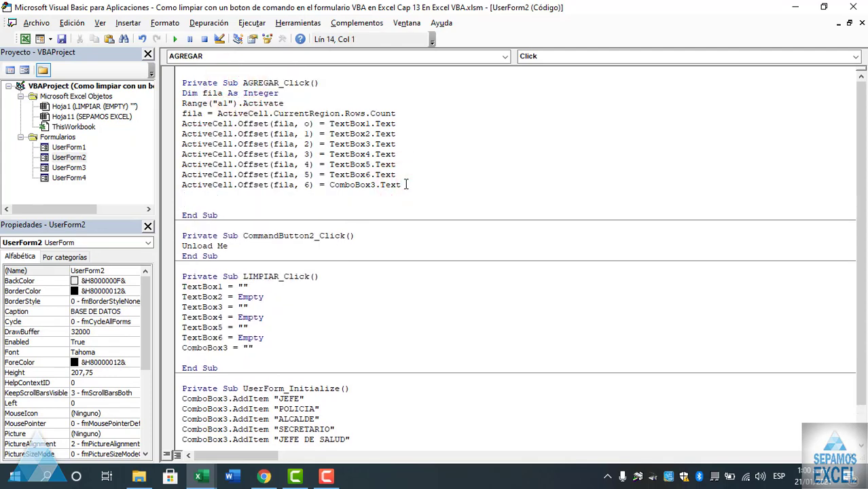
{"action": "key", "text": "ctrl+v"}
{"action": "key", "text": "Return"}
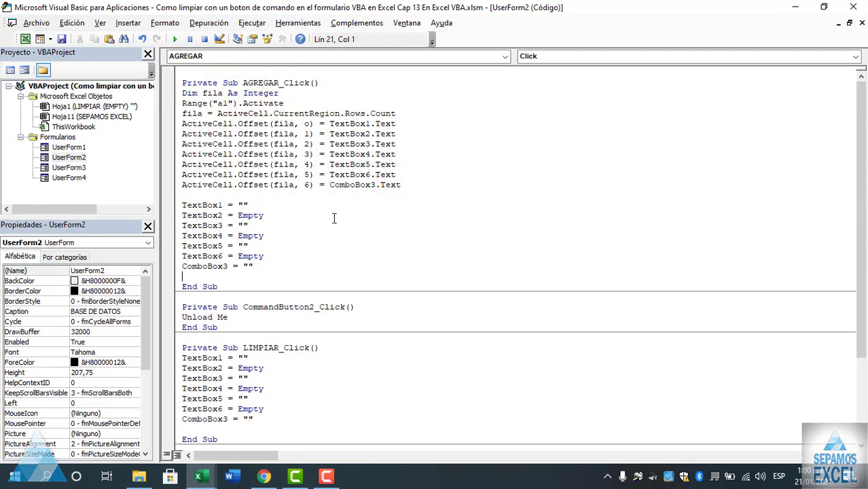
{"action": "left_click", "coordinate": [330, 225]}
{"action": "scroll", "coordinate": [320, 281], "scroll_direction": "down", "scroll_amount": 4}
{"action": "scroll", "coordinate": [320, 281], "scroll_direction": "up", "scroll_amount": 2}
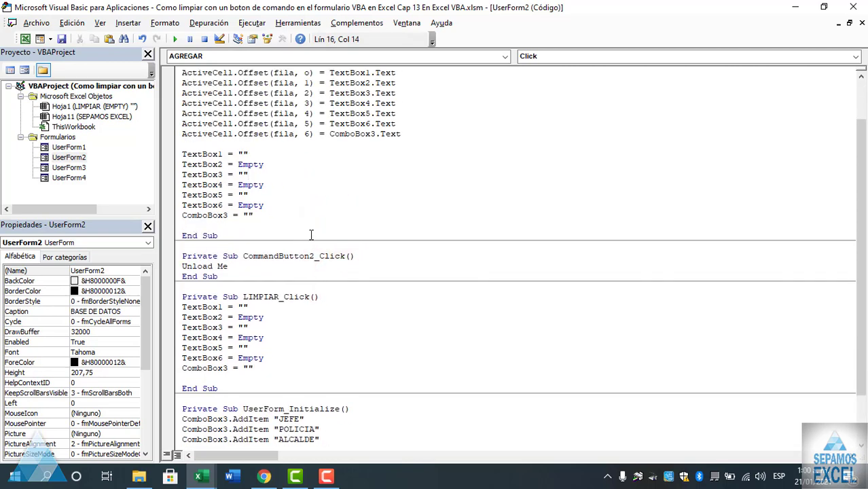
{"action": "key", "text": "F5"}
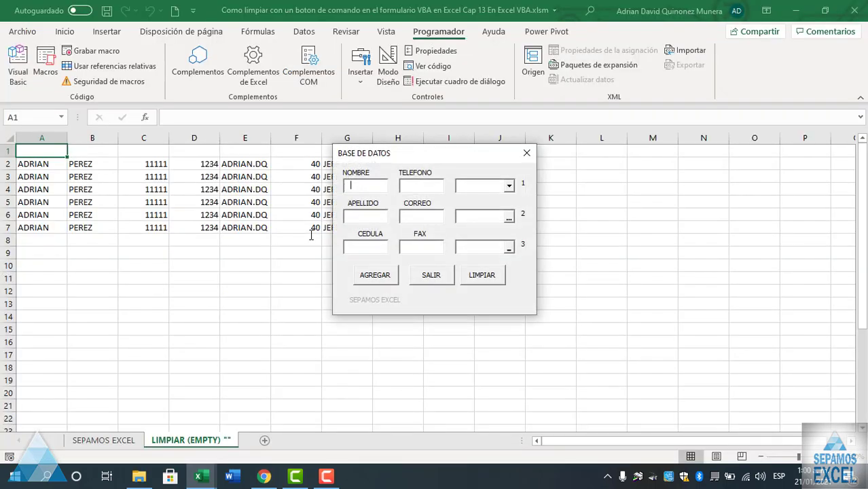
Step: Fill the form with a new record: a name, FAX 0, and job POLICIA
{"action": "left_click_drag", "start_coordinate": [415, 155], "coordinate": [569, 152]}
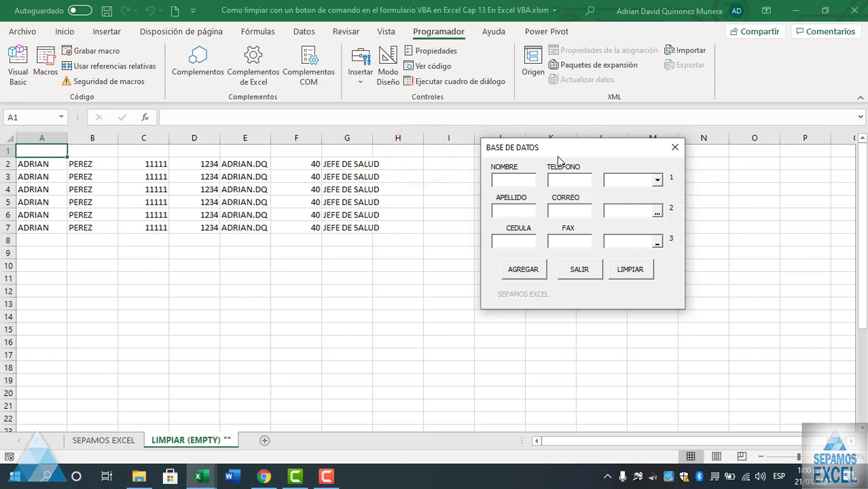
{"action": "left_click", "coordinate": [516, 178]}
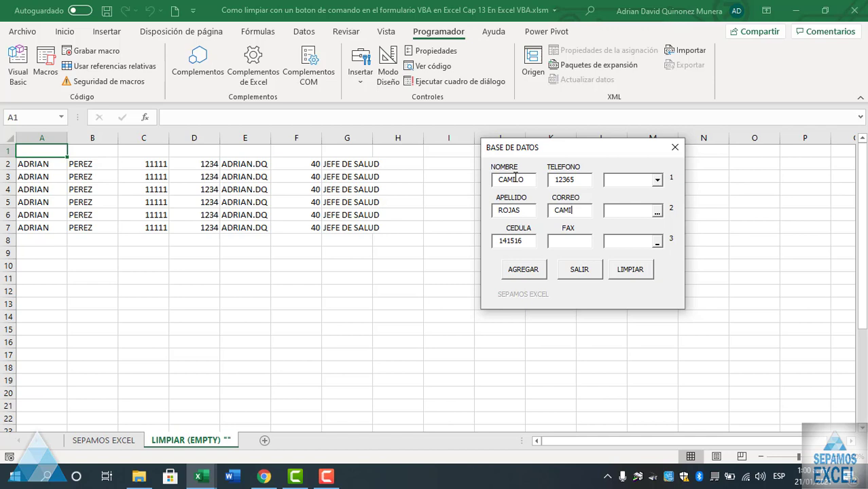
{"action": "type", "text": ".ROJAS"}
{"action": "key", "text": "Tab"}
{"action": "type", "text": "0"}
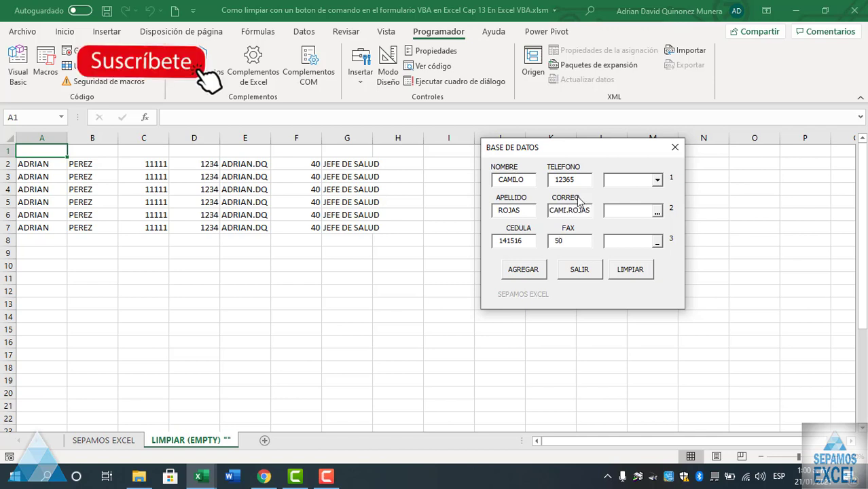
{"action": "left_click", "coordinate": [658, 242]}
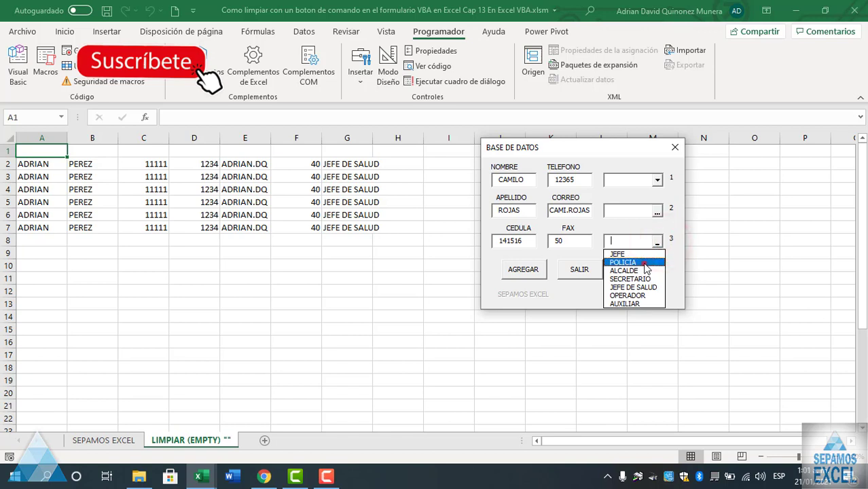
{"action": "left_click", "coordinate": [636, 263]}
Step: Add the record to row 8, clear the form's fields, and close the form
{"action": "left_click_drag", "start_coordinate": [579, 153], "coordinate": [599, 138]}
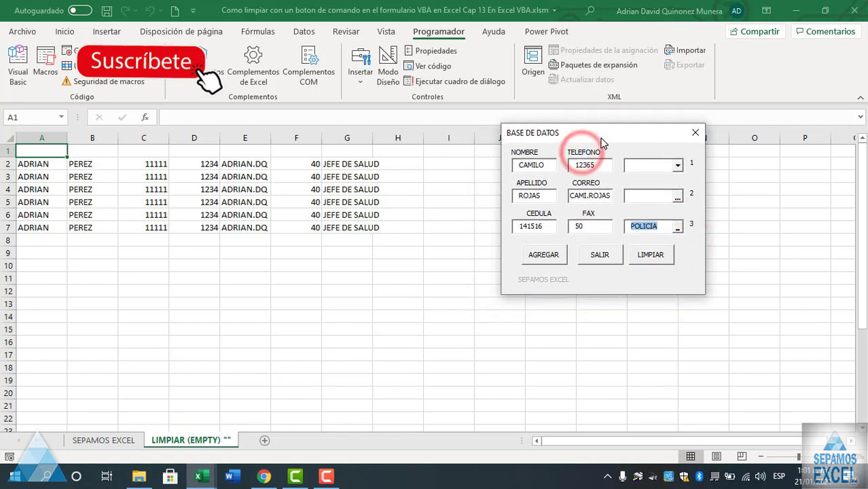
{"action": "left_click", "coordinate": [556, 263]}
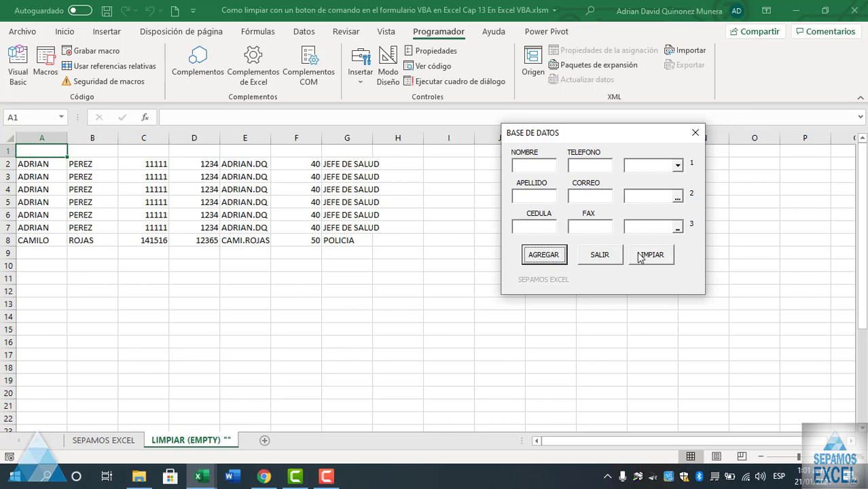
{"action": "left_click", "coordinate": [544, 256]}
{"action": "left_click", "coordinate": [639, 257]}
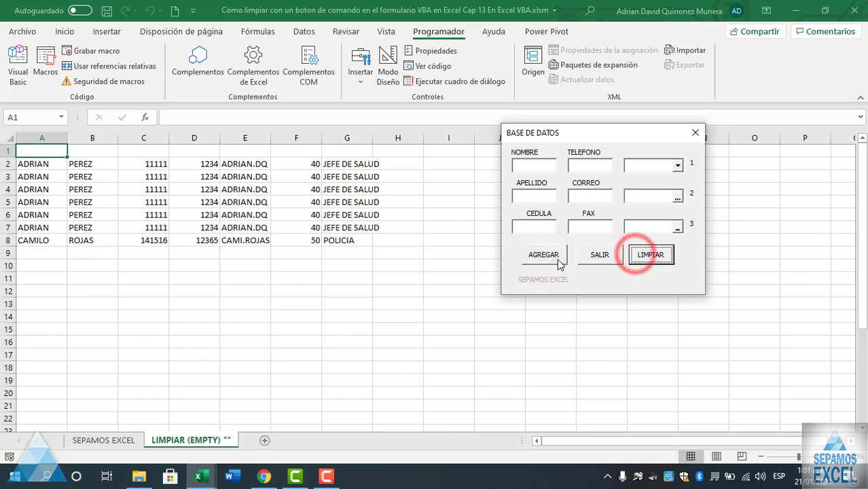
{"action": "left_click", "coordinate": [645, 257]}
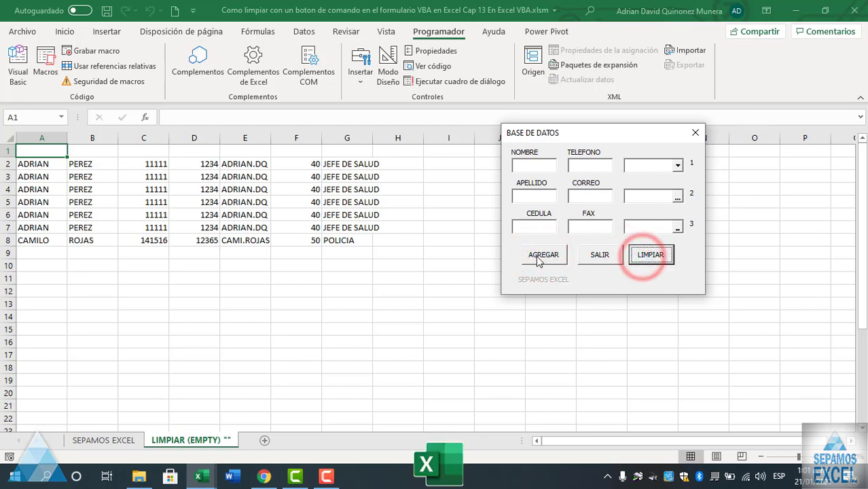
{"action": "left_click", "coordinate": [539, 256]}
{"action": "left_click", "coordinate": [588, 258]}
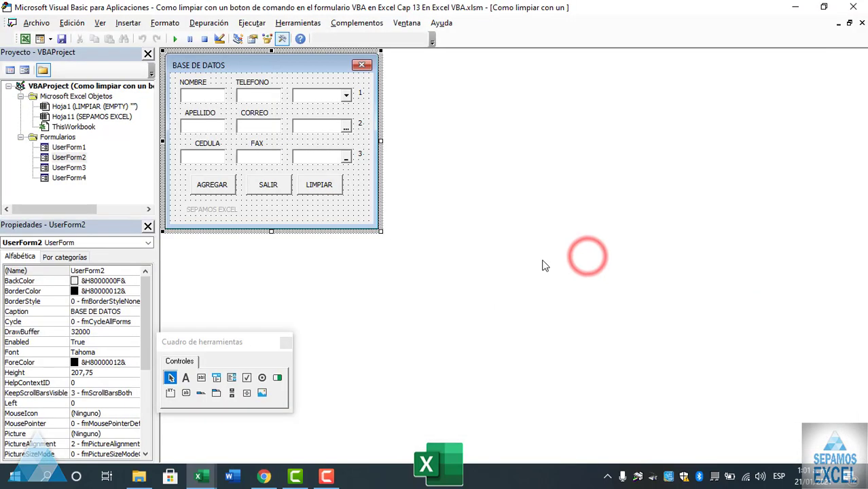
Step: Open and review UserForm2's code in the VBA editor
{"action": "double_click", "coordinate": [370, 214]}
{"action": "scroll", "coordinate": [286, 180], "scroll_direction": "up", "scroll_amount": 3}
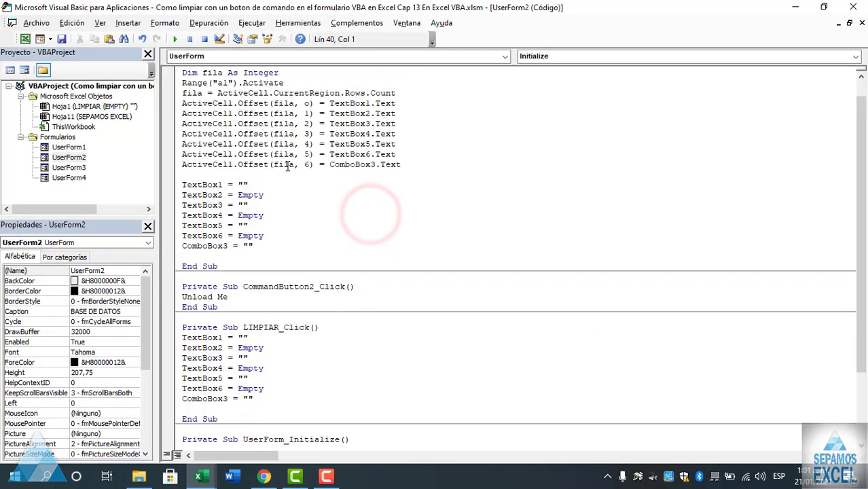
{"action": "scroll", "coordinate": [286, 180], "scroll_direction": "up", "scroll_amount": 1}
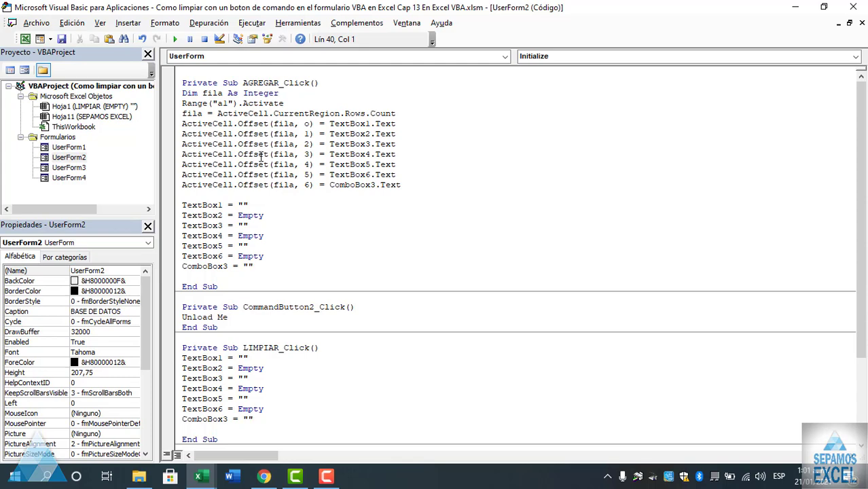
{"action": "scroll", "coordinate": [278, 299], "scroll_direction": "down", "scroll_amount": 2}
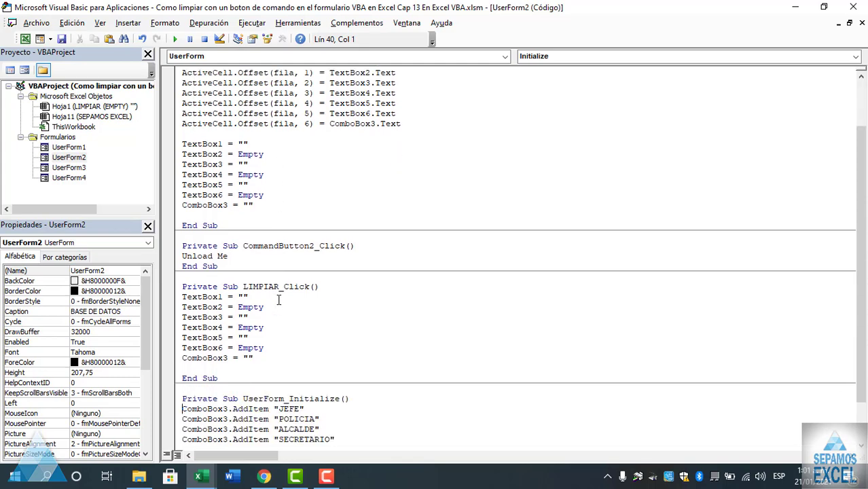
Step: Open UserForm2's design with the Toolbox beside it, then return to the Excel sheet
{"action": "double_click", "coordinate": [71, 159]}
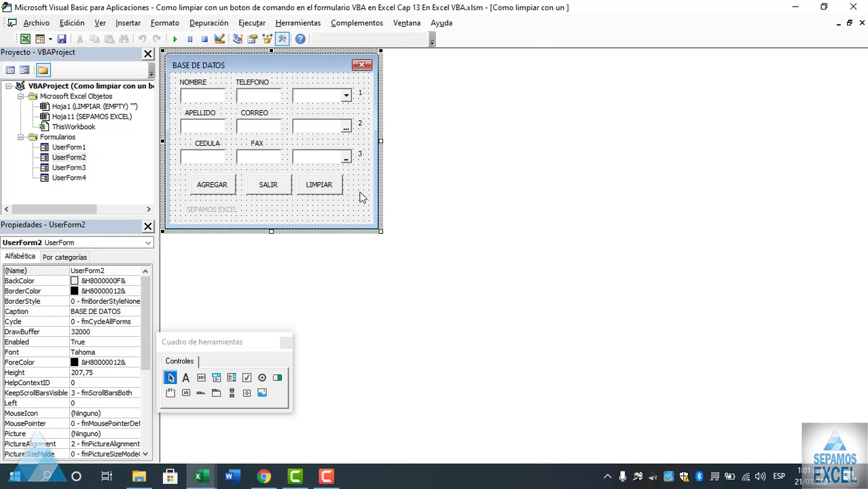
{"action": "left_click_drag", "start_coordinate": [226, 342], "coordinate": [484, 116]}
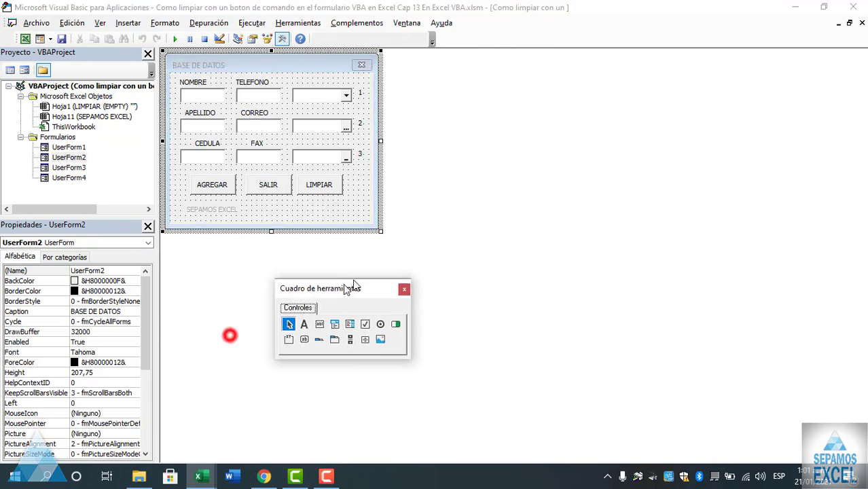
{"action": "left_click", "coordinate": [25, 39]}
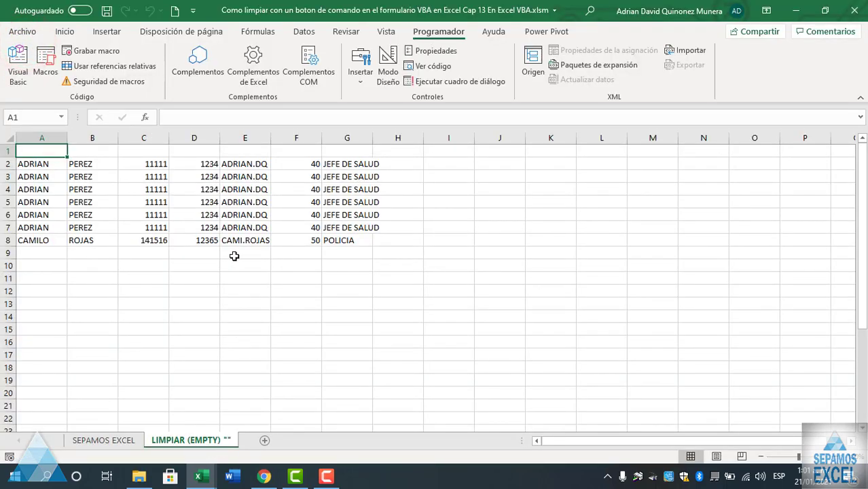
Step: Reopen the VBA editor, check UserForm2's code, and show its design beside the Toolbox
{"action": "left_click", "coordinate": [8, 74]}
{"action": "double_click", "coordinate": [283, 215]}
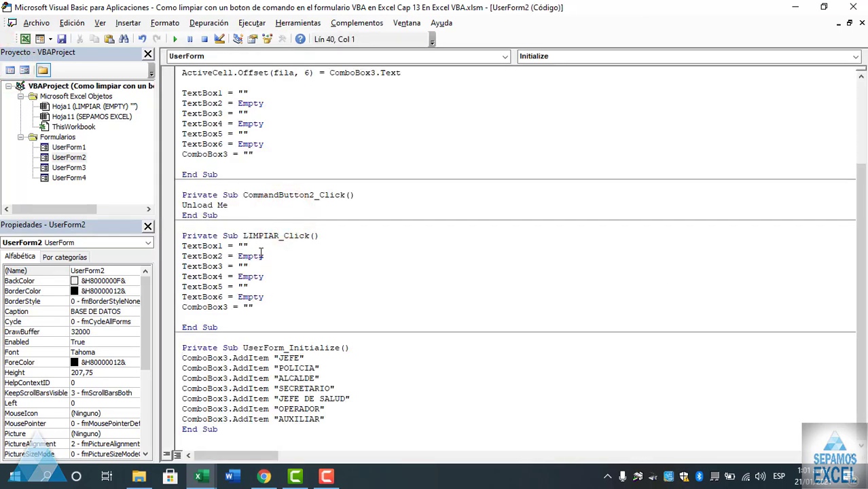
{"action": "scroll", "coordinate": [268, 260], "scroll_direction": "up", "scroll_amount": 3}
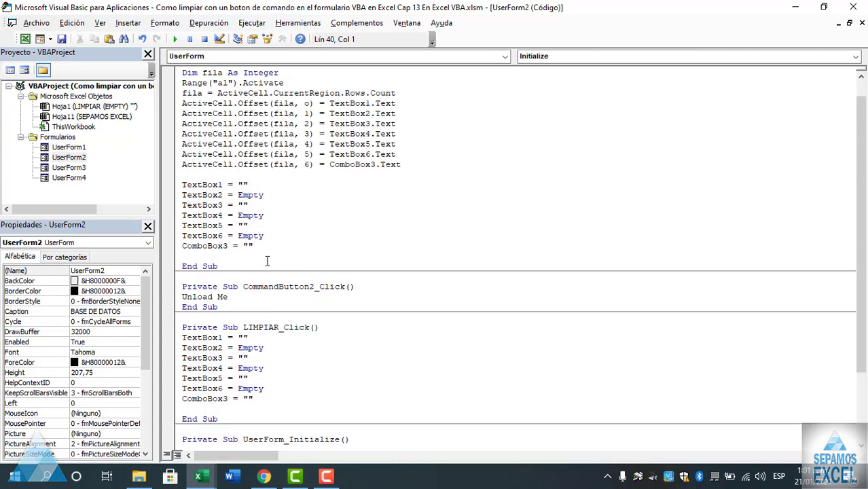
{"action": "double_click", "coordinate": [76, 158]}
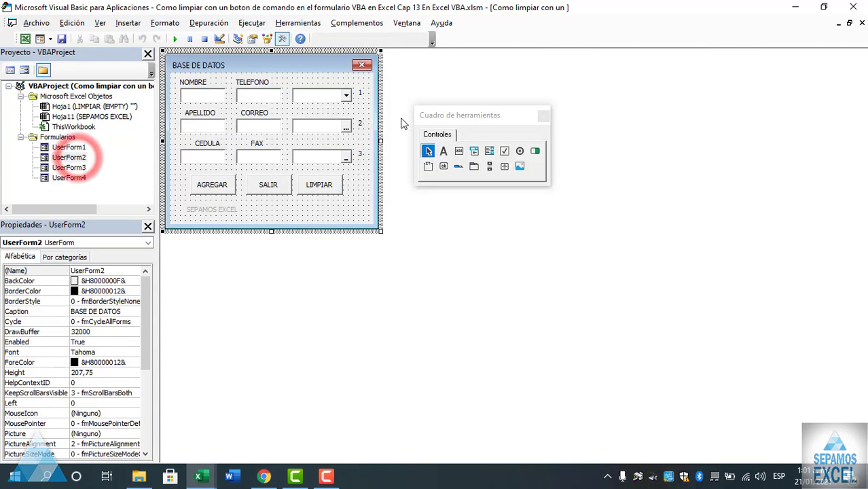
{"action": "left_click_drag", "start_coordinate": [439, 119], "coordinate": [417, 114]}
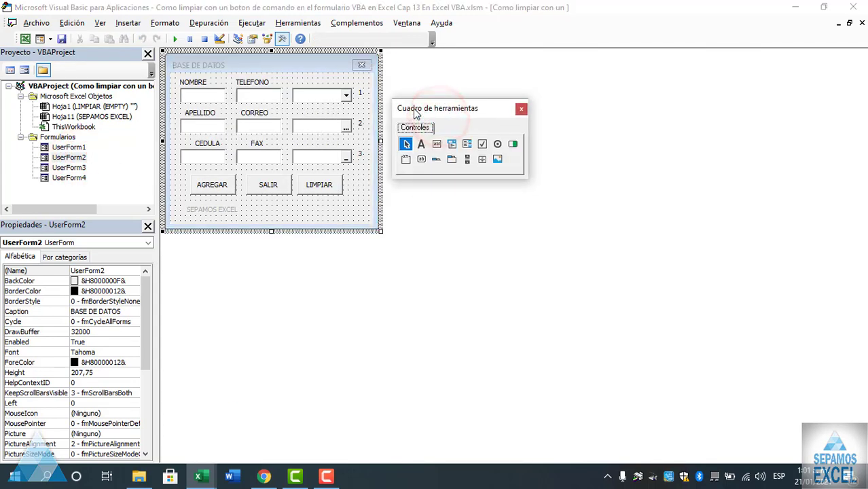